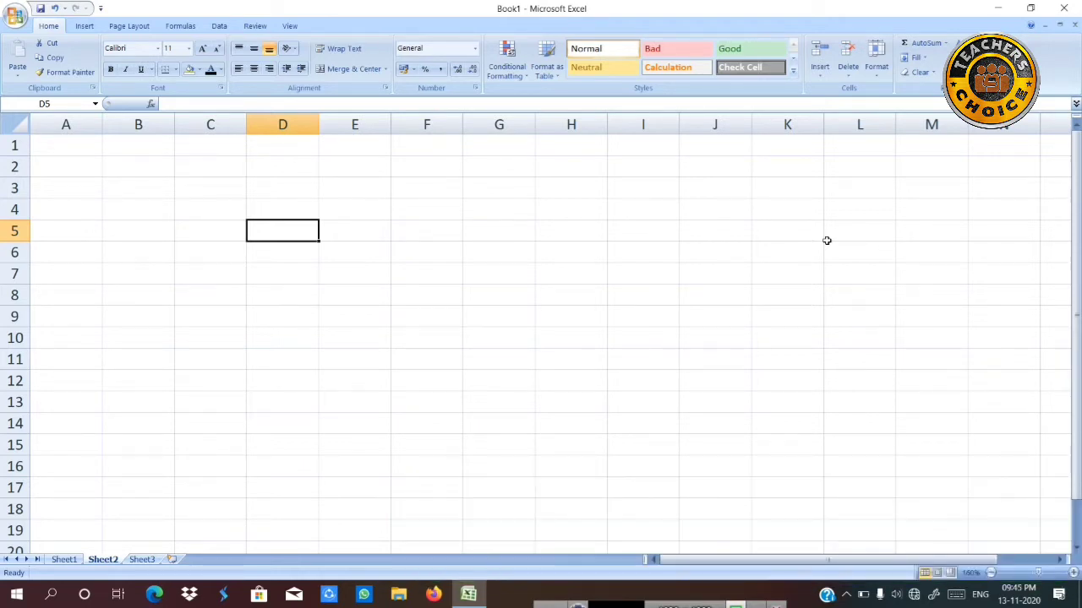
Switch from the empty Sheet2 to Sheet1, which holds the SALARY SHEET table.
key(ctrl+Page_Up)
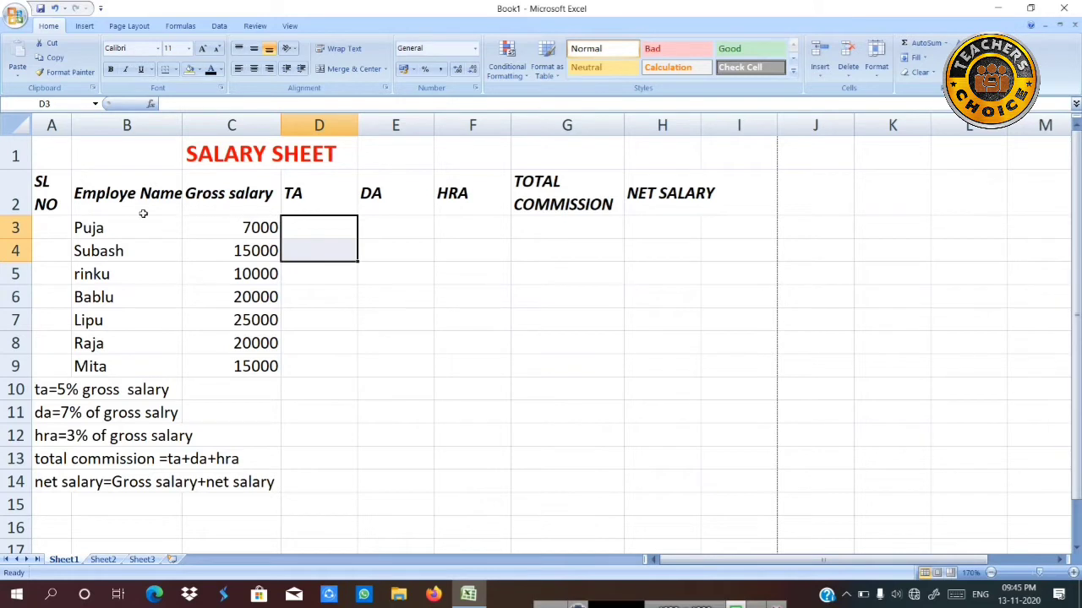
Number the SL NO column 1 through 7 by entering 1 and 2 in A3:A4 and filling down to A9.
click(53, 228)
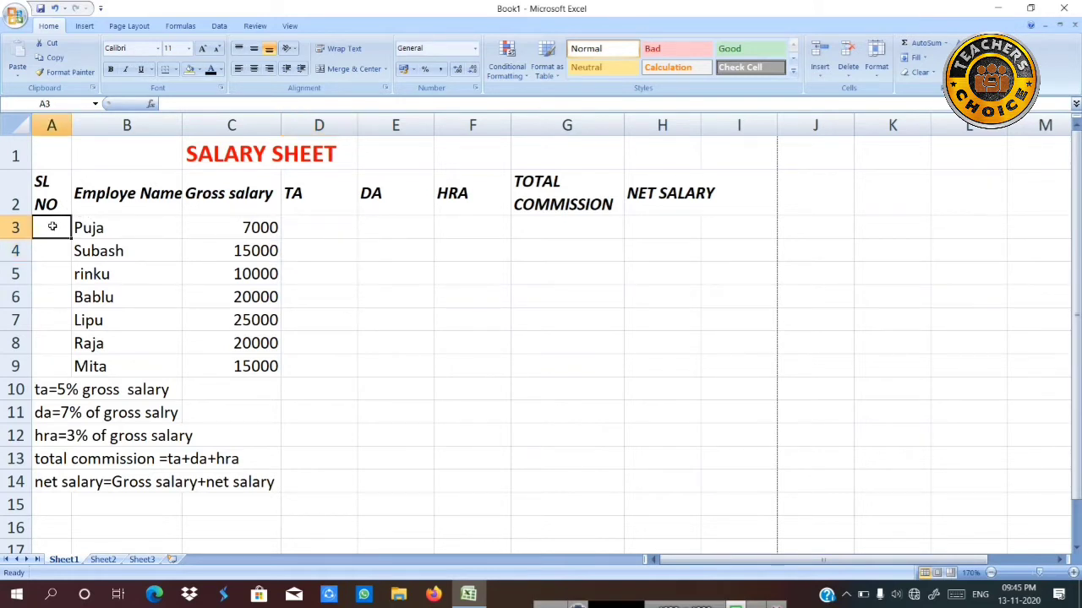
text(1)
key(Return)
text(2)
key(Return)
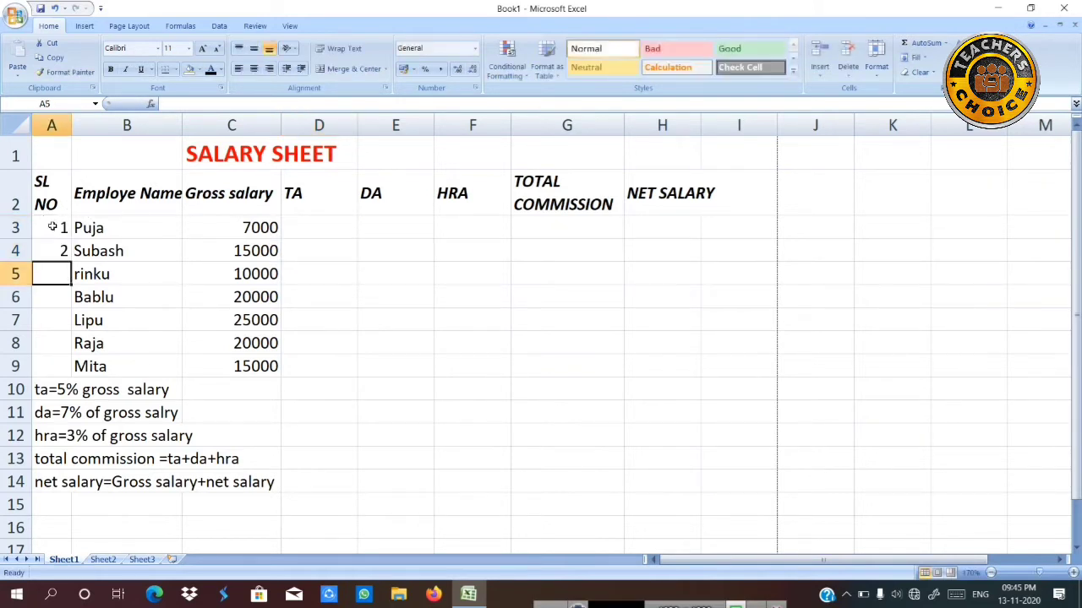
drag(57, 222, 61, 245)
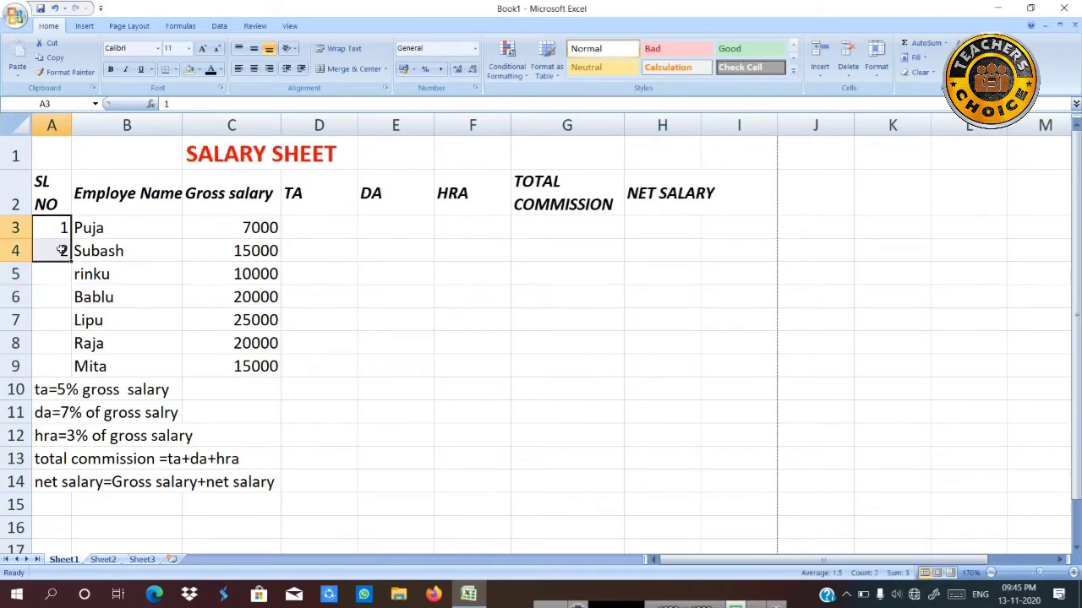
drag(70, 261, 72, 362)
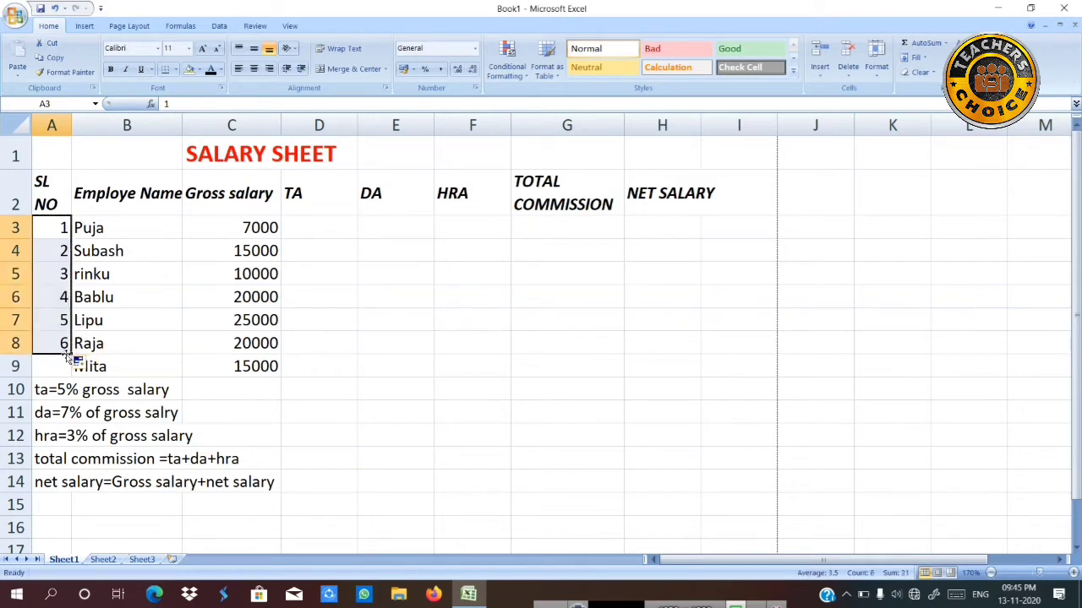
drag(74, 358, 75, 379)
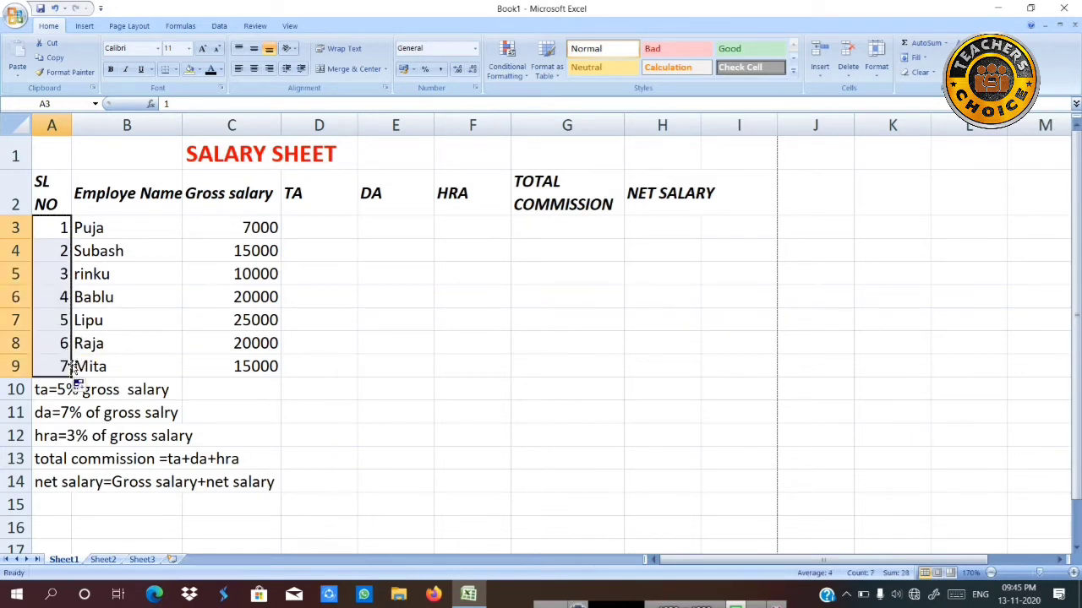
click(358, 228)
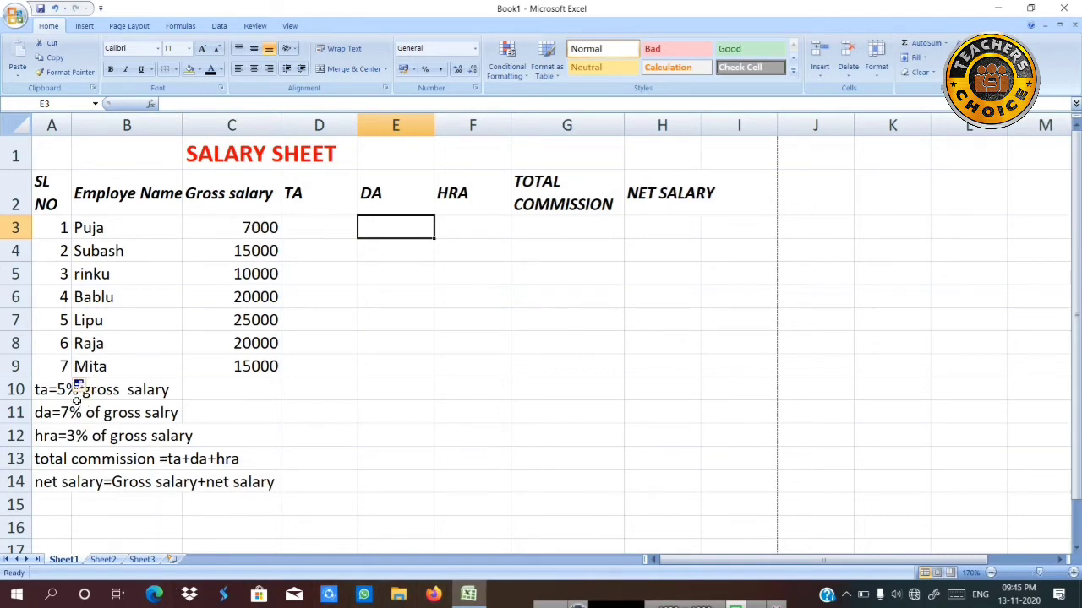
Change the row 14 note to read 'net salary=gross salary+total commission'.
click(220, 410)
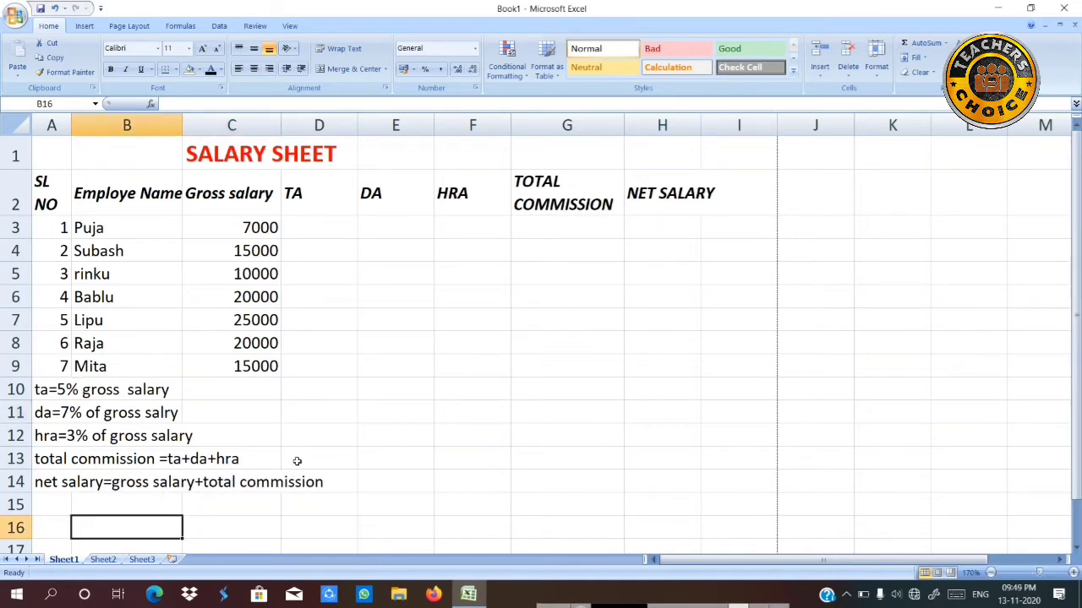
click(552, 602)
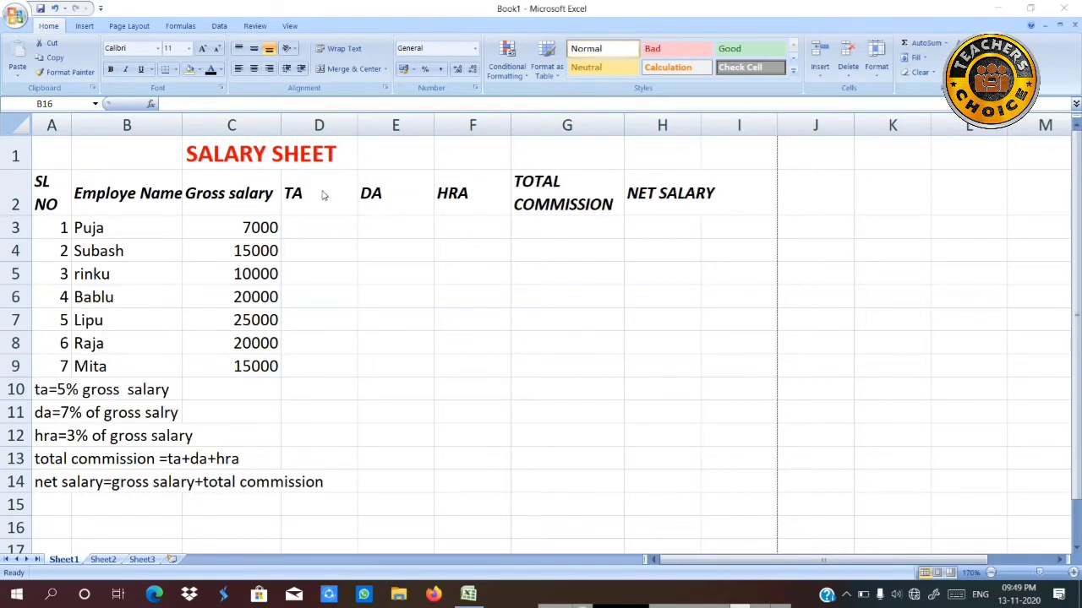
Enter hard-coded TA formulas =7000*5/100 in D3 and =15000*5/100 in D4, redoing a botched attempt.
click(306, 225)
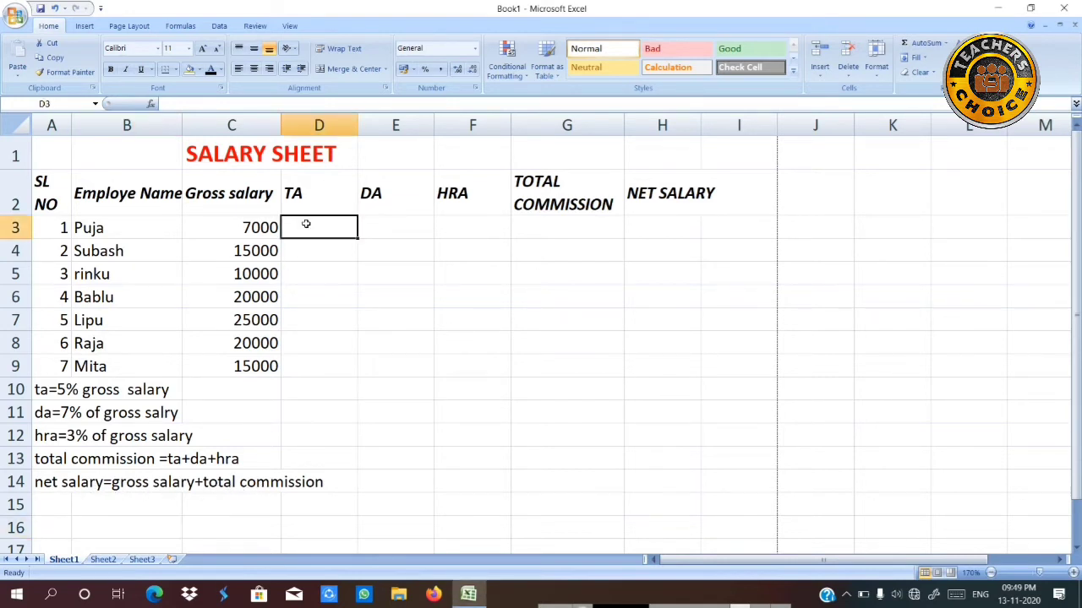
text(=)
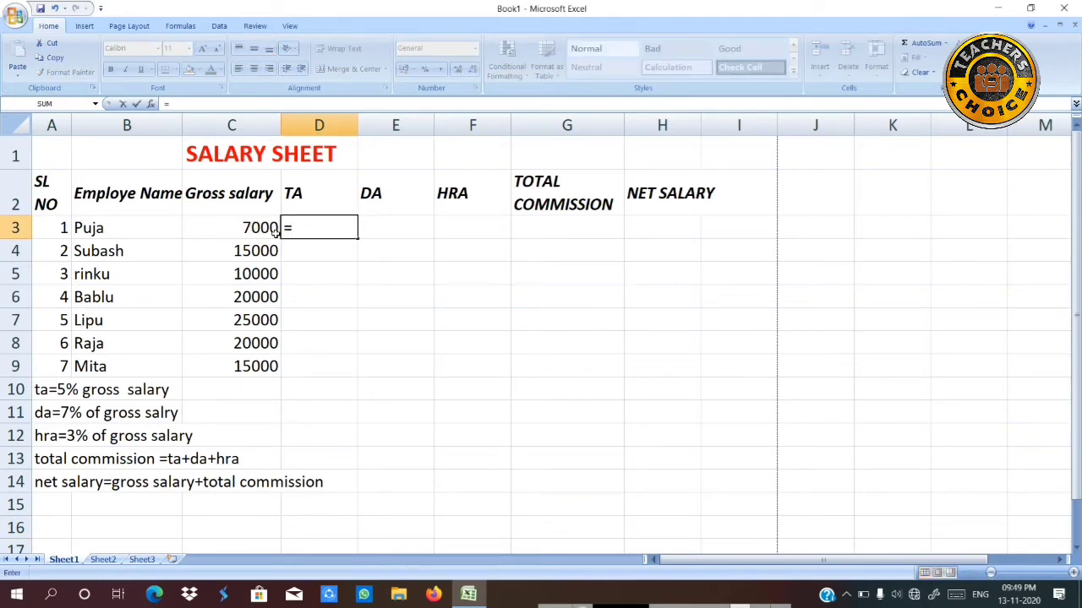
text(7)
text(000)
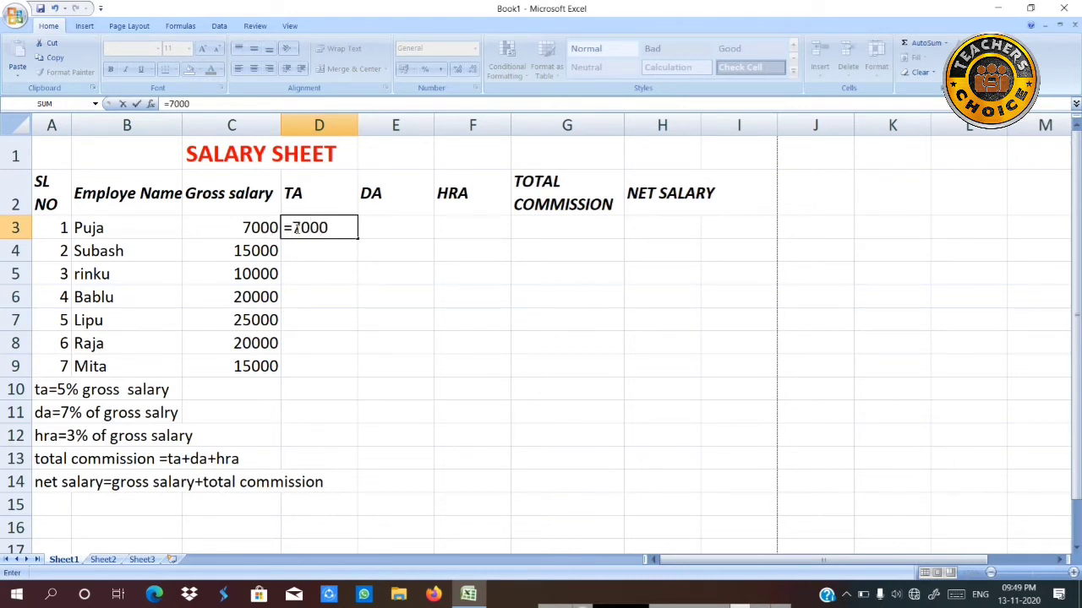
text(*)
text(5/)
text(100)
key(Return)
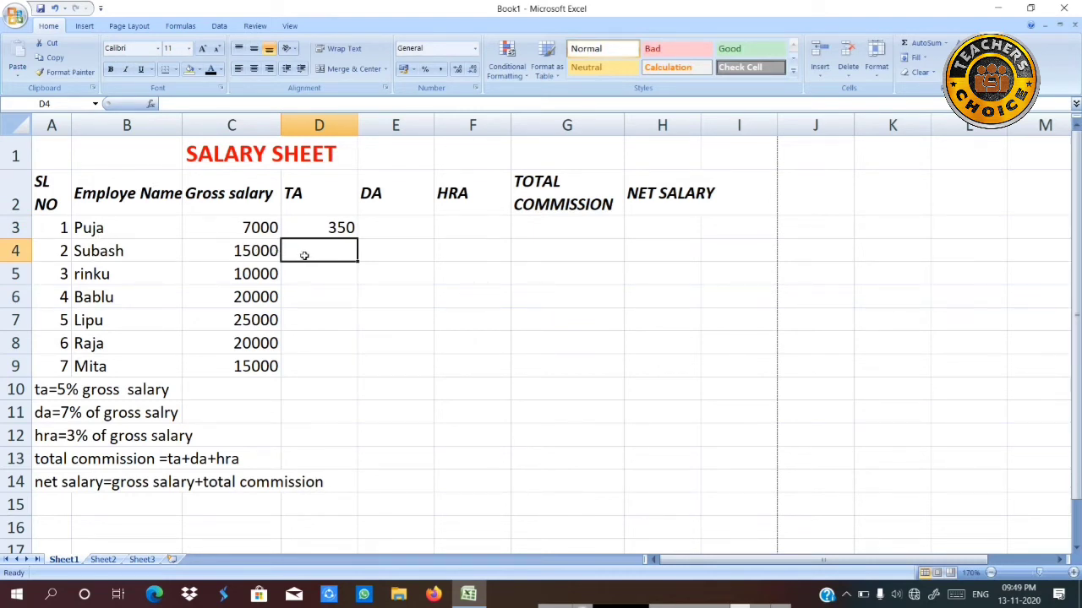
text(=)
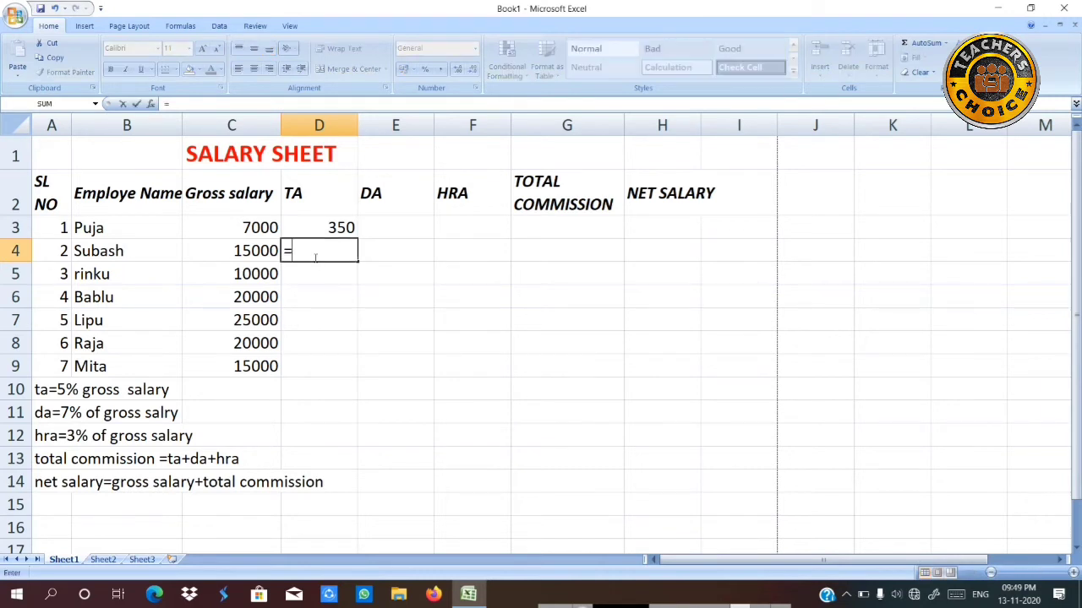
text(156)
key(BackSpace)
text(00)
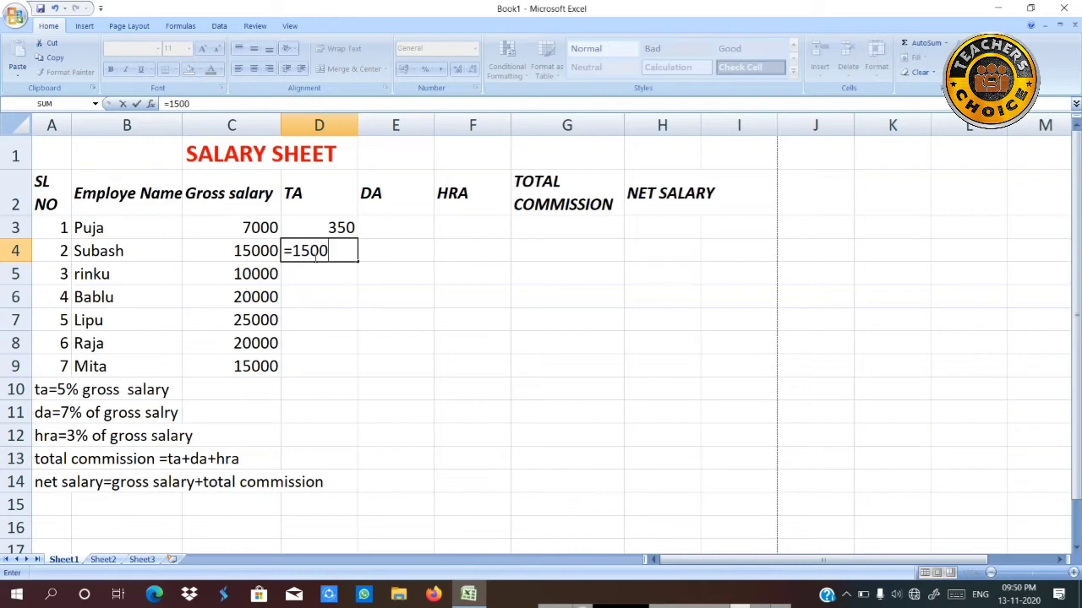
text(0*)
click(339, 230)
click(354, 303)
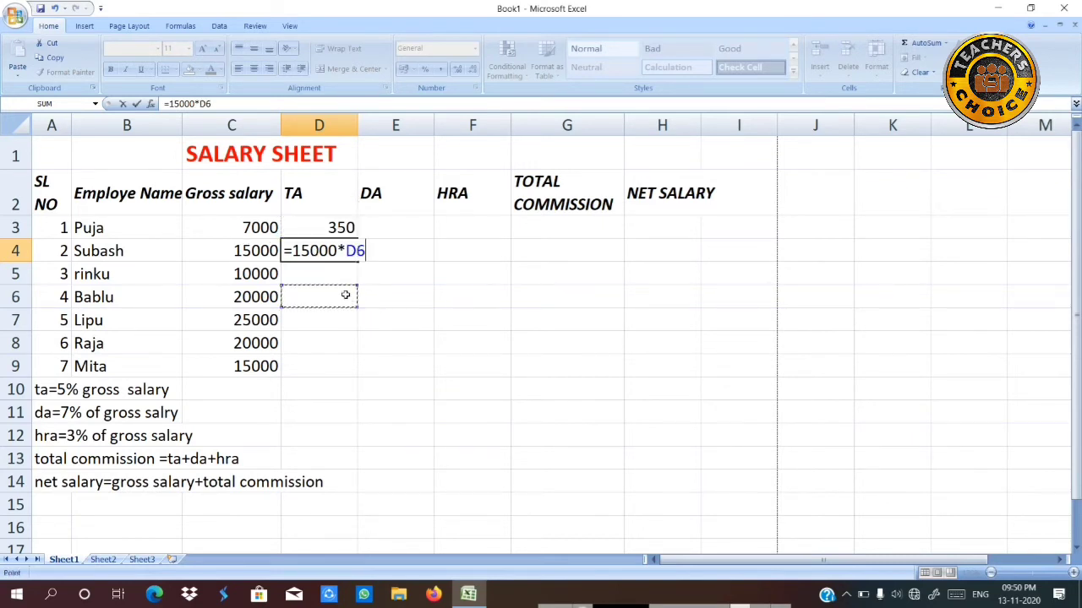
key(BackSpace)
key(BackSpace)
key(BackSpace)
key(BackSpace)
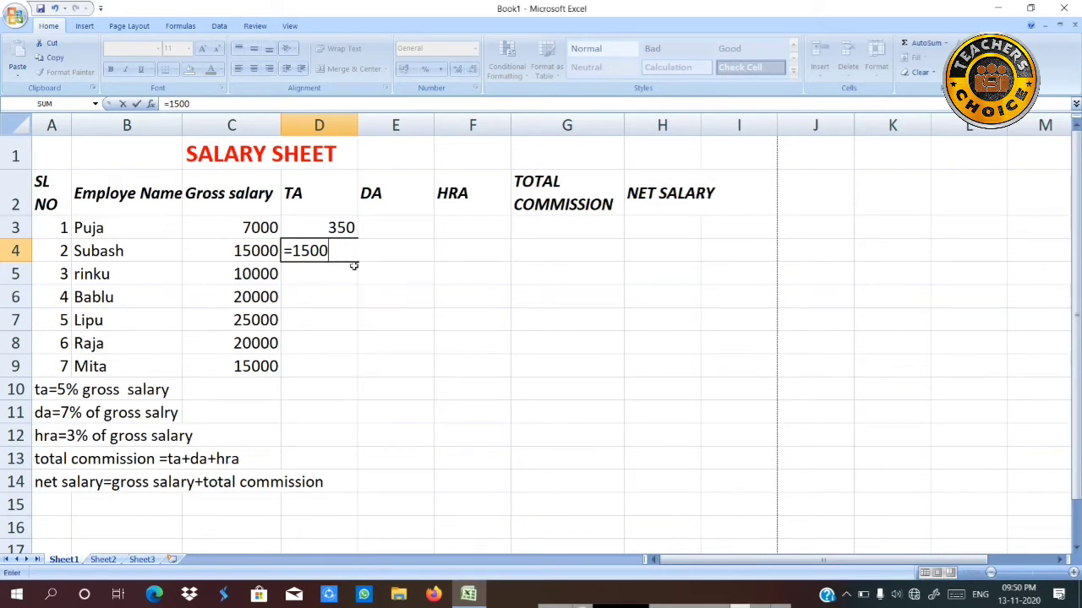
key(Escape)
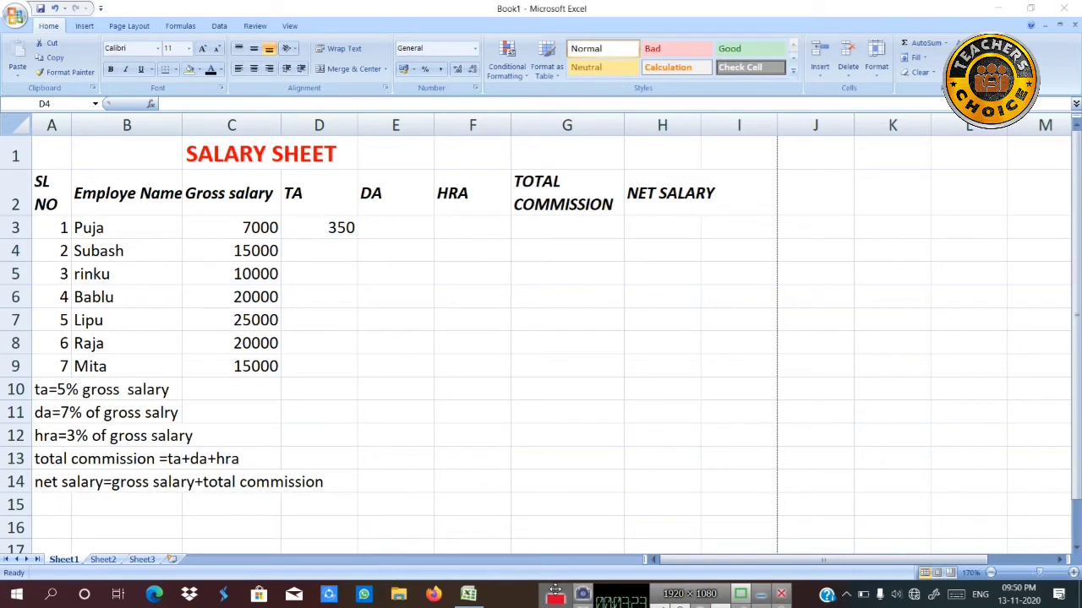
click(333, 250)
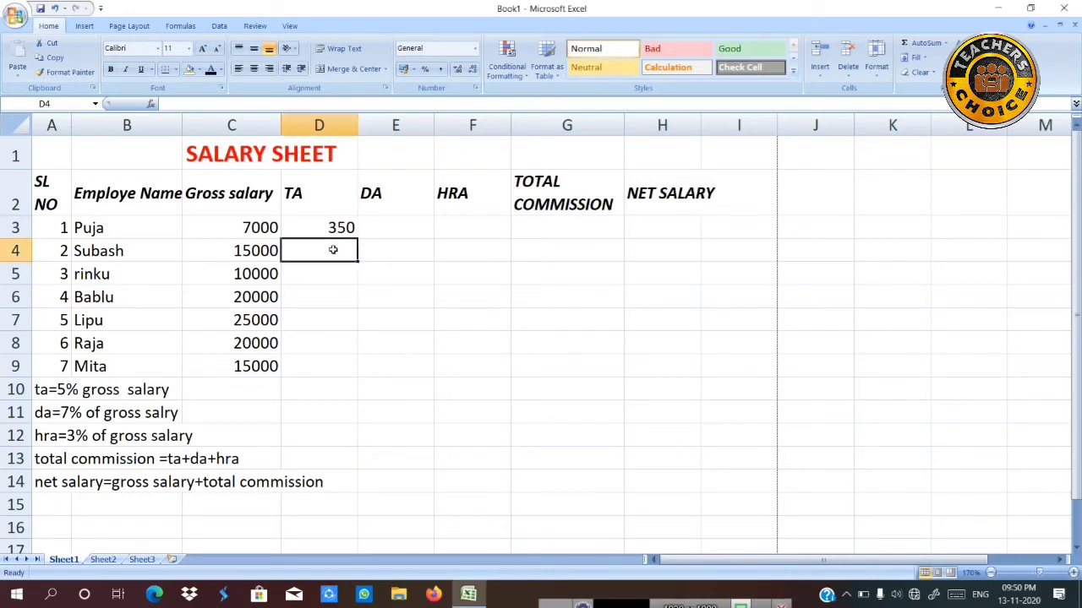
text(=)
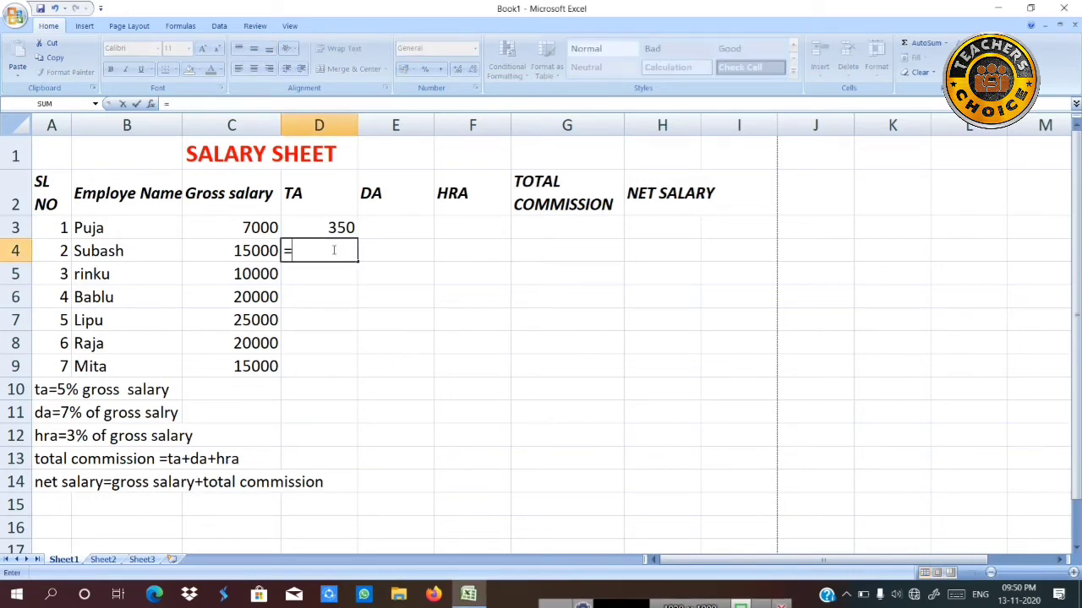
text(15000*)
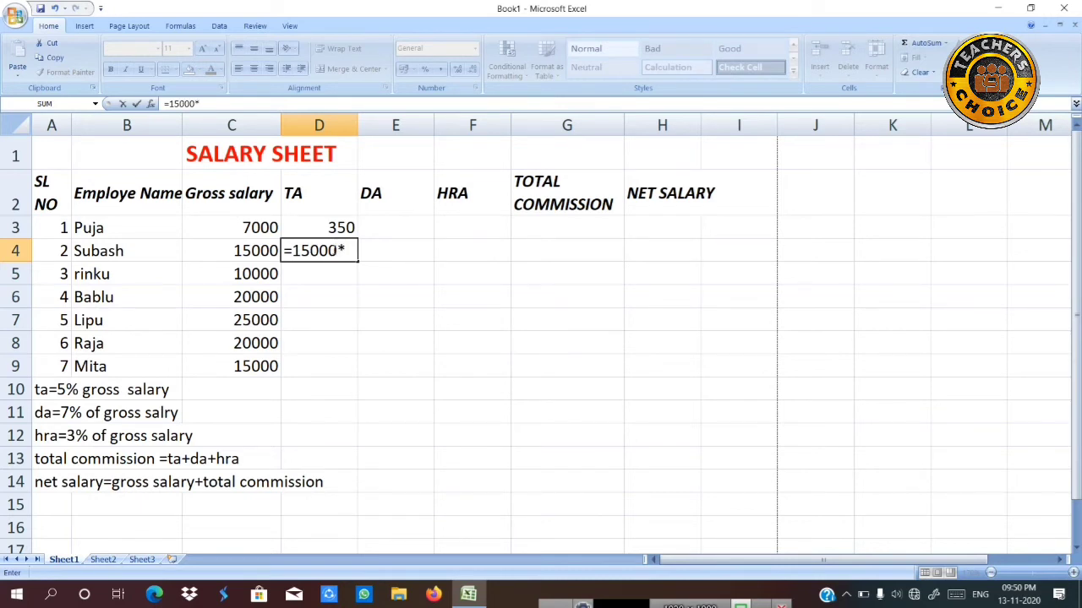
text(5/1)
text(00)
key(Return)
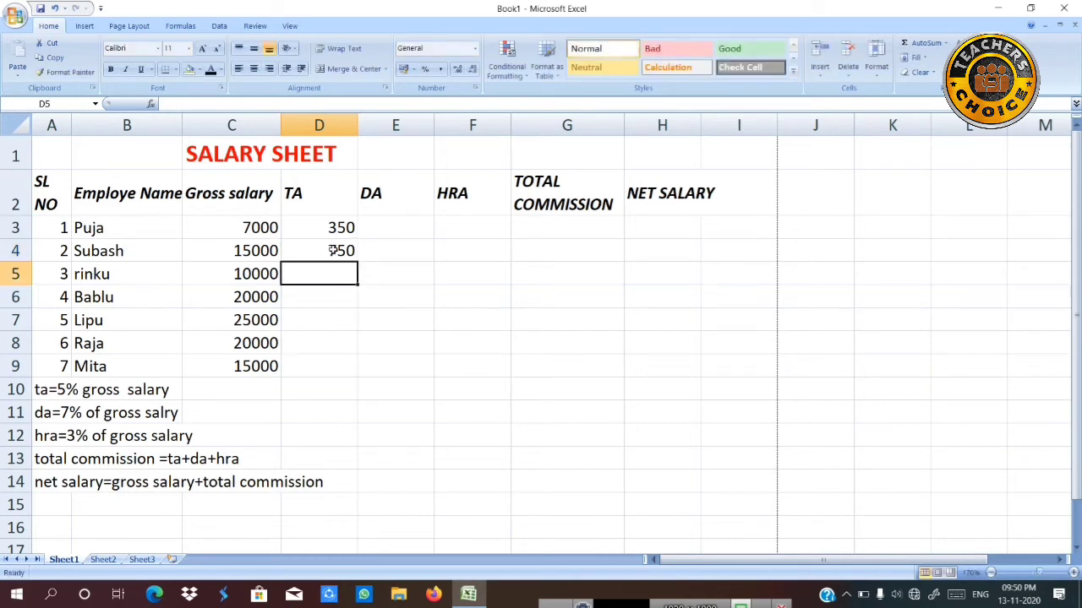
Enter =C5*5/100 in D5 so the third TA (500) references gross salary.
text(=)
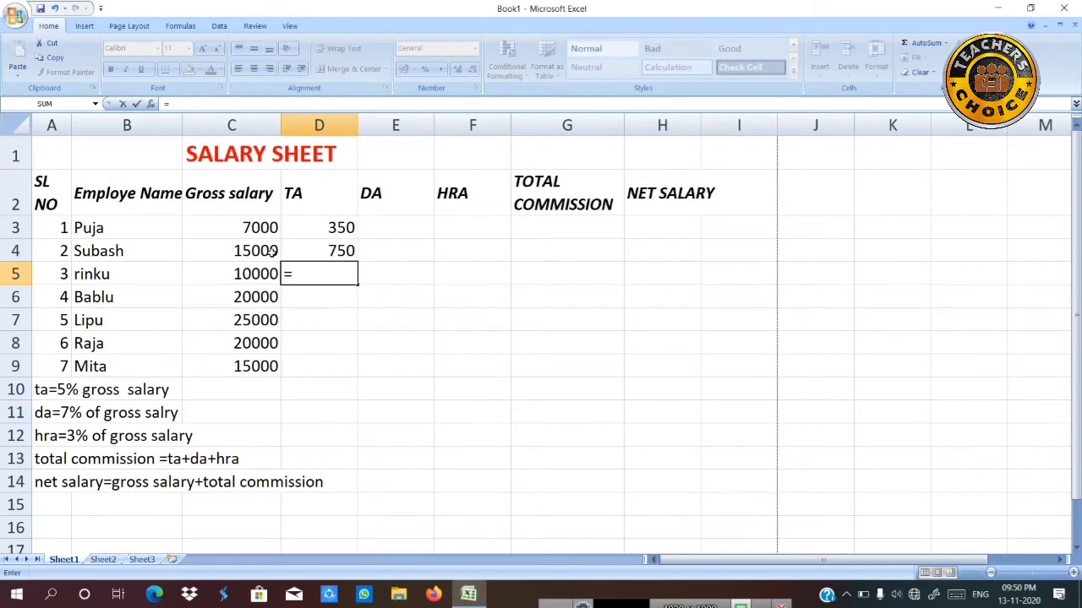
click(251, 273)
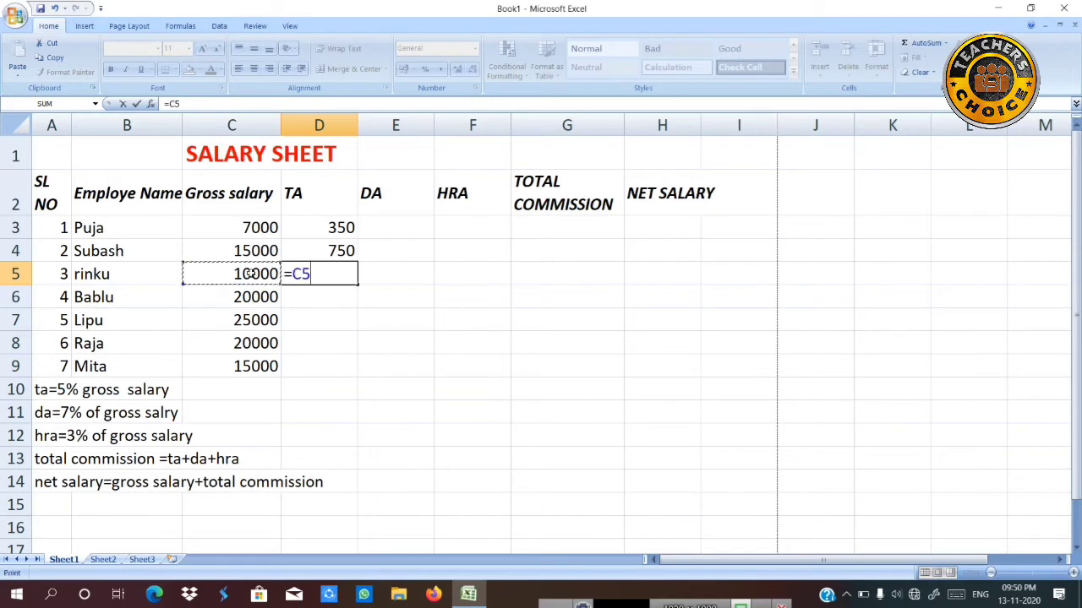
text(*5)
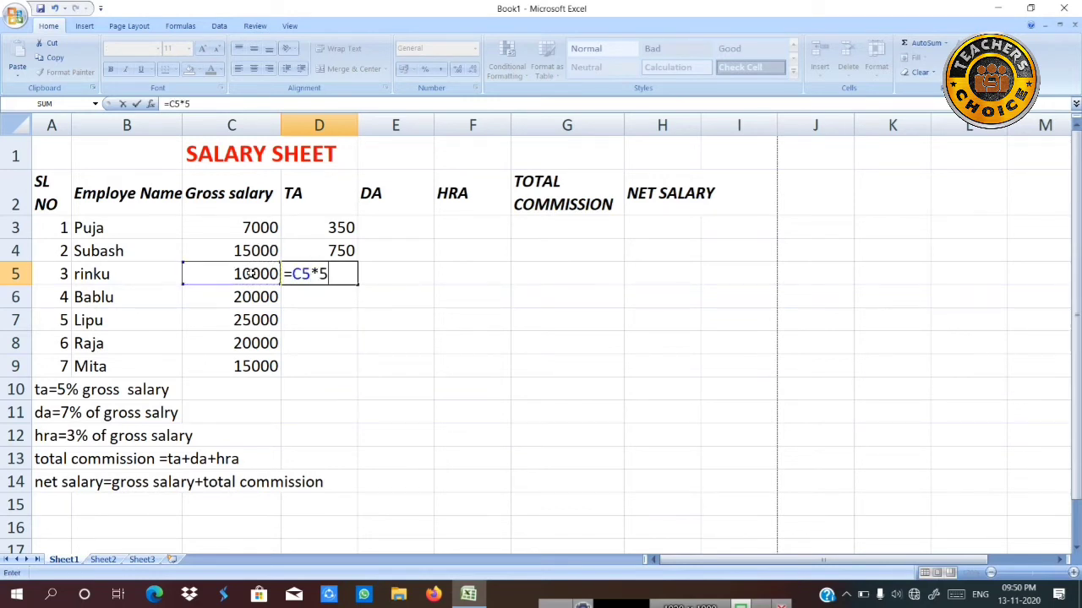
text(/100)
key(Return)
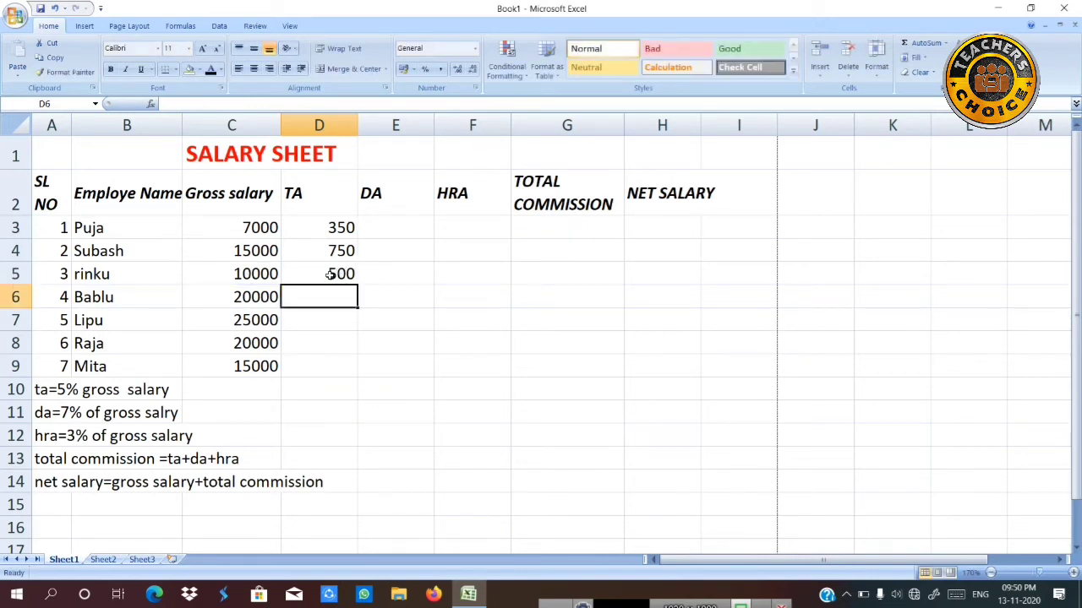
Copy the D5 TA formula down to D9, giving 1000, 1250, 1000 and 750.
click(329, 270)
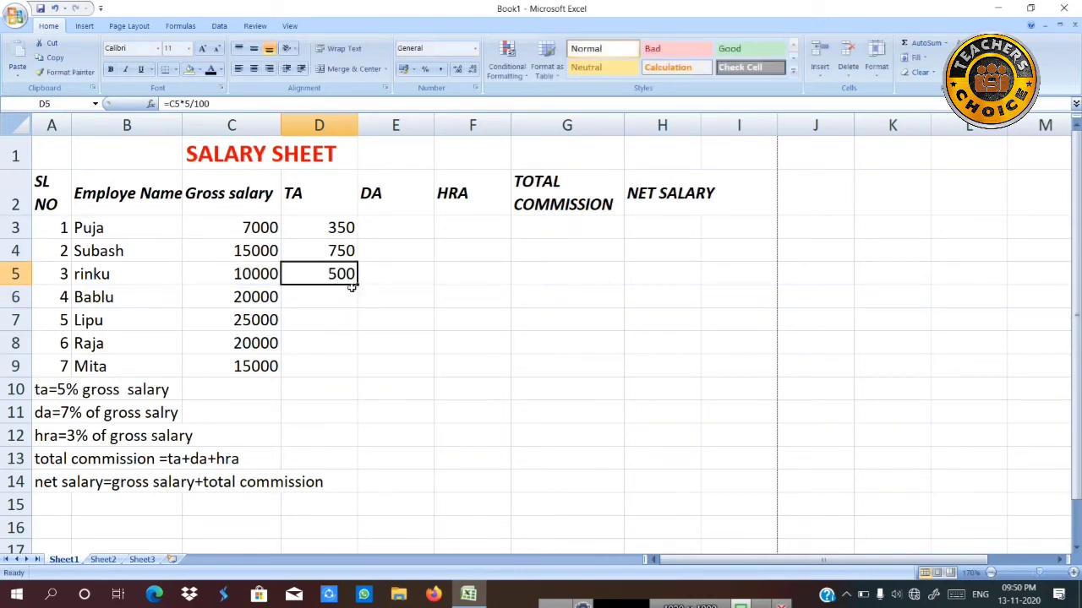
drag(358, 285, 363, 349)
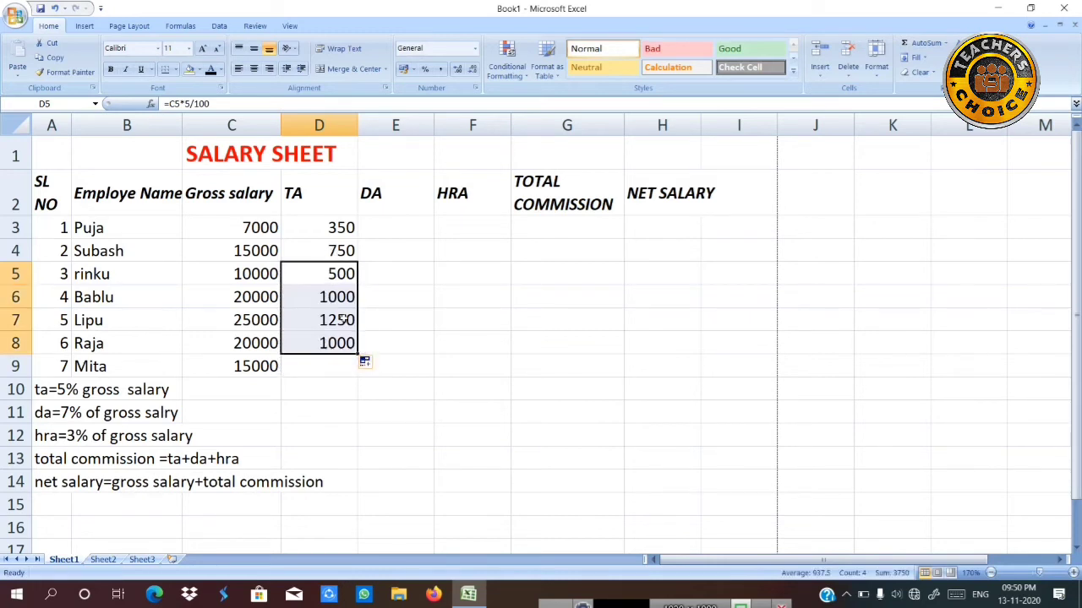
drag(356, 356, 354, 358)
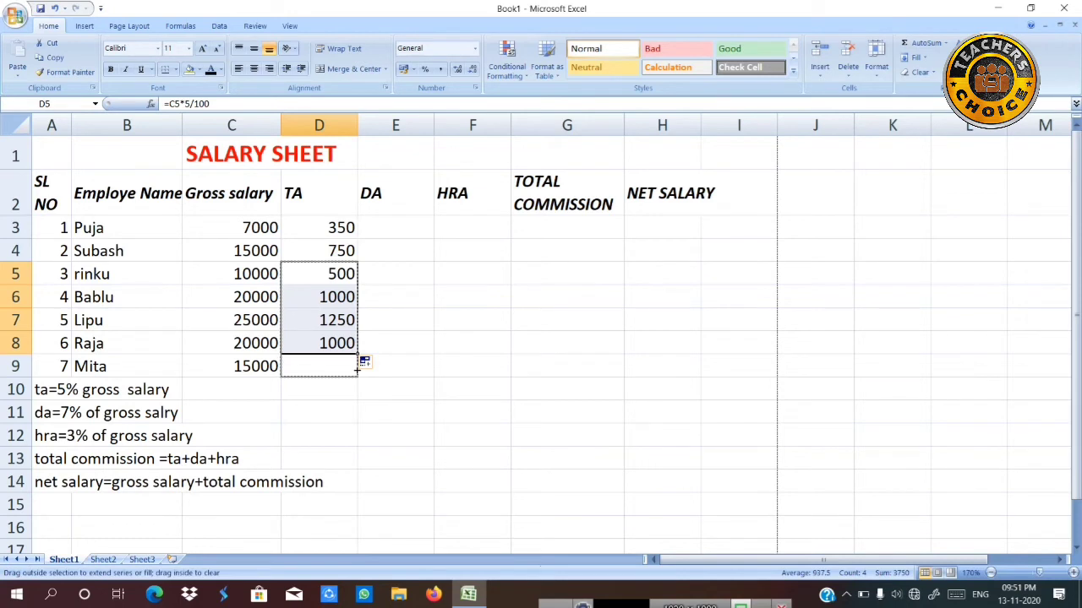
click(355, 360)
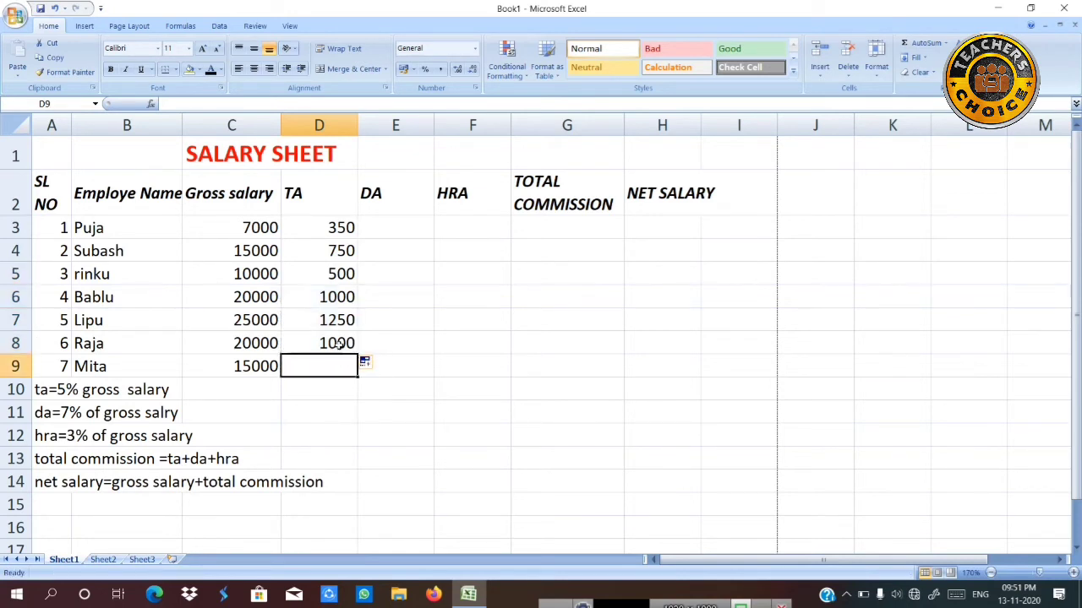
click(351, 350)
drag(356, 359, 356, 377)
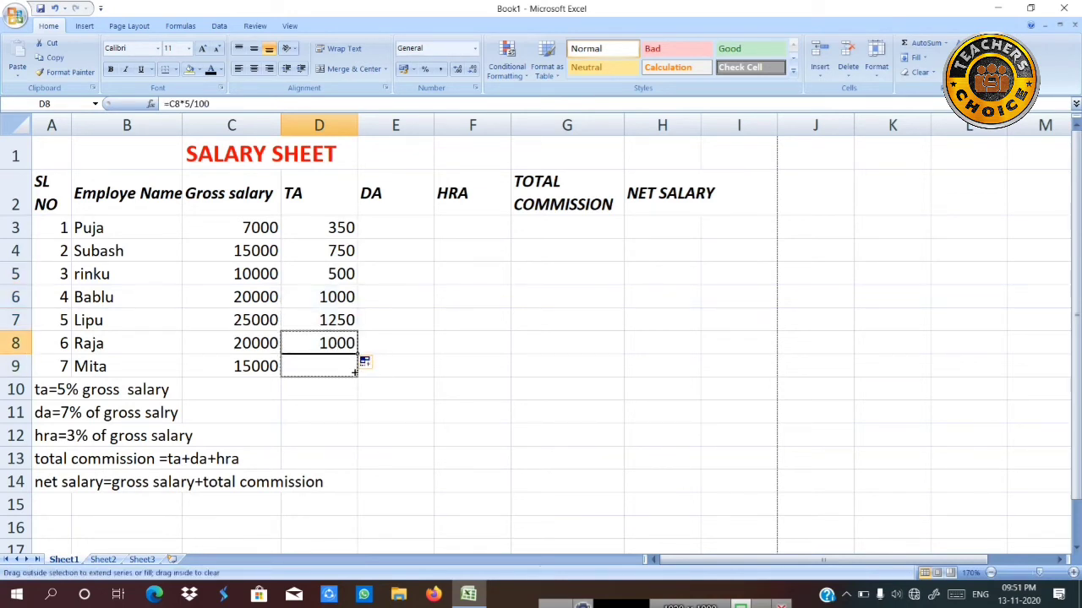
click(392, 218)
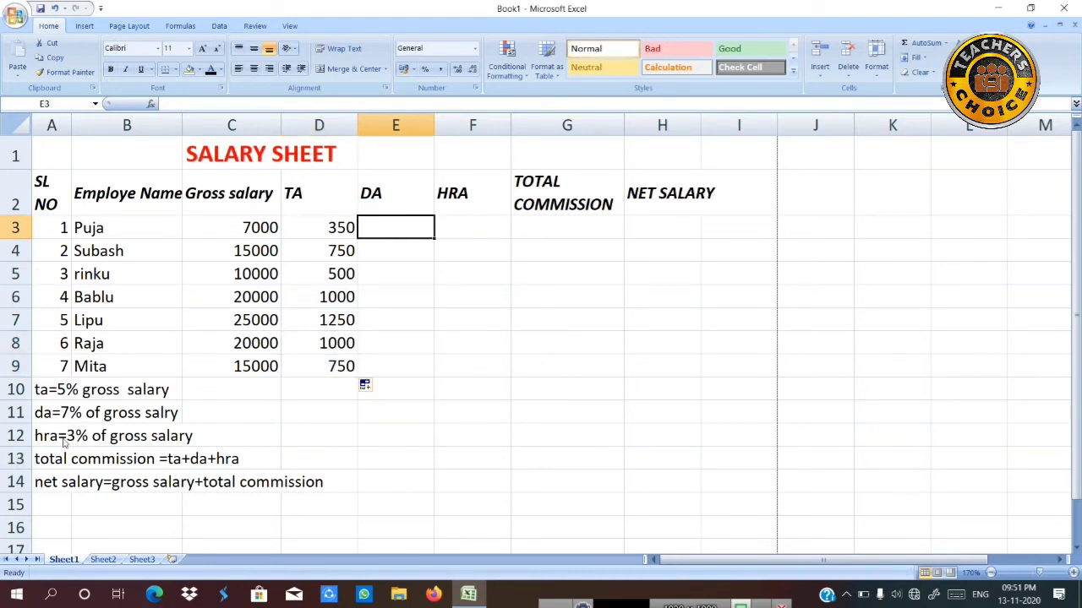
Enter DA formulas =C3*7/100 in E3 and =C4*7/100 in E4.
text(=)
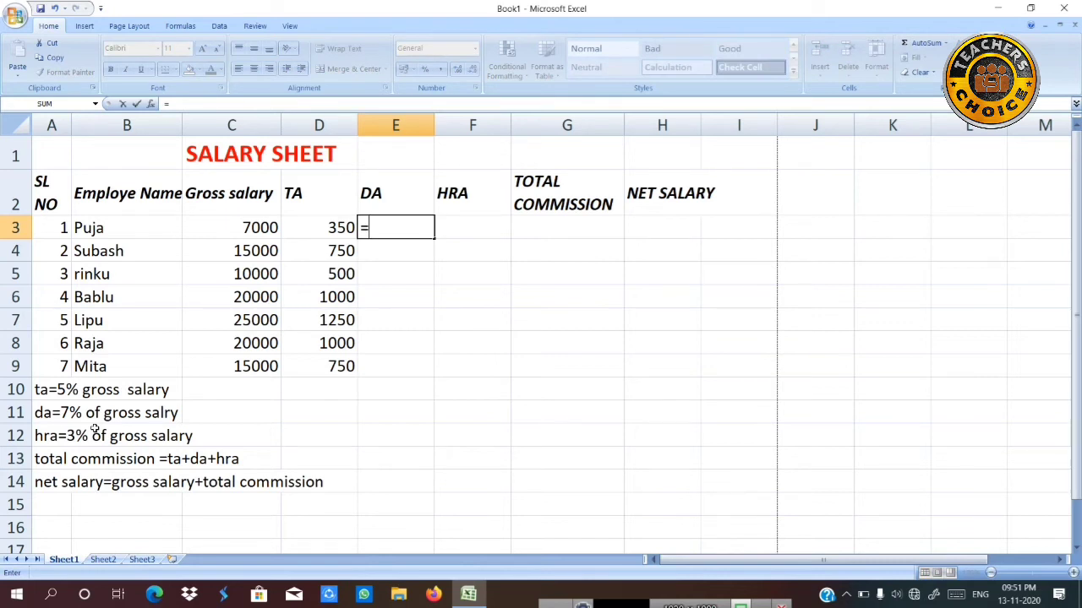
click(240, 227)
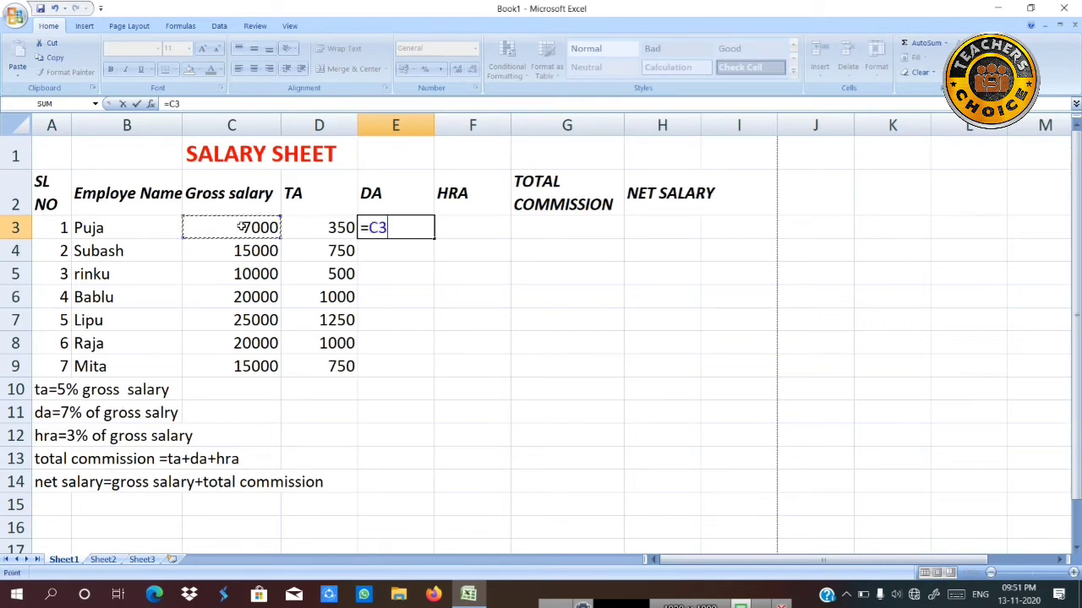
text(*7/)
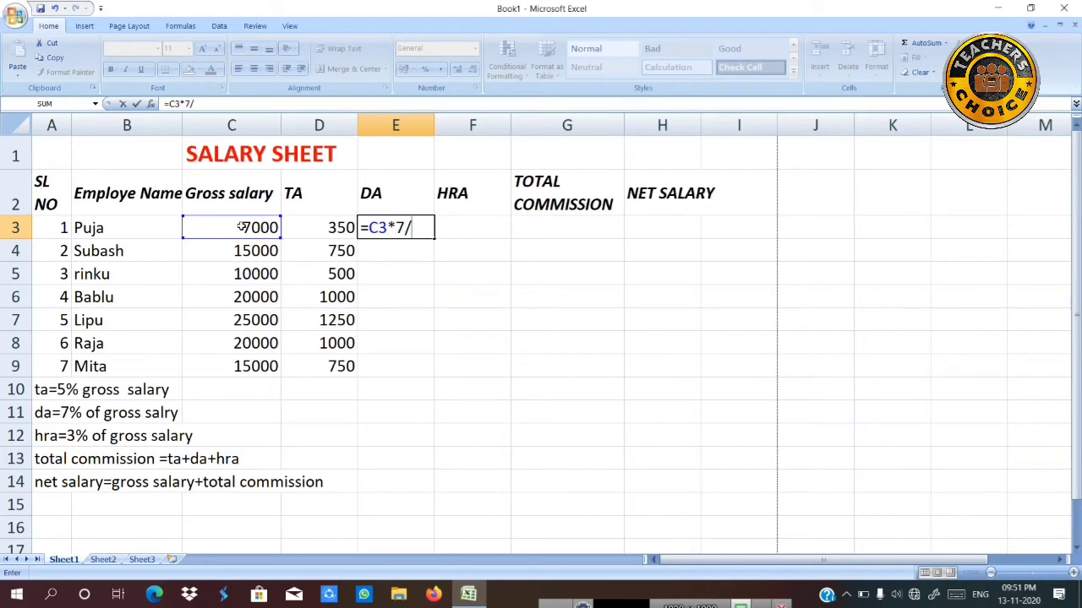
text(100)
key(Return)
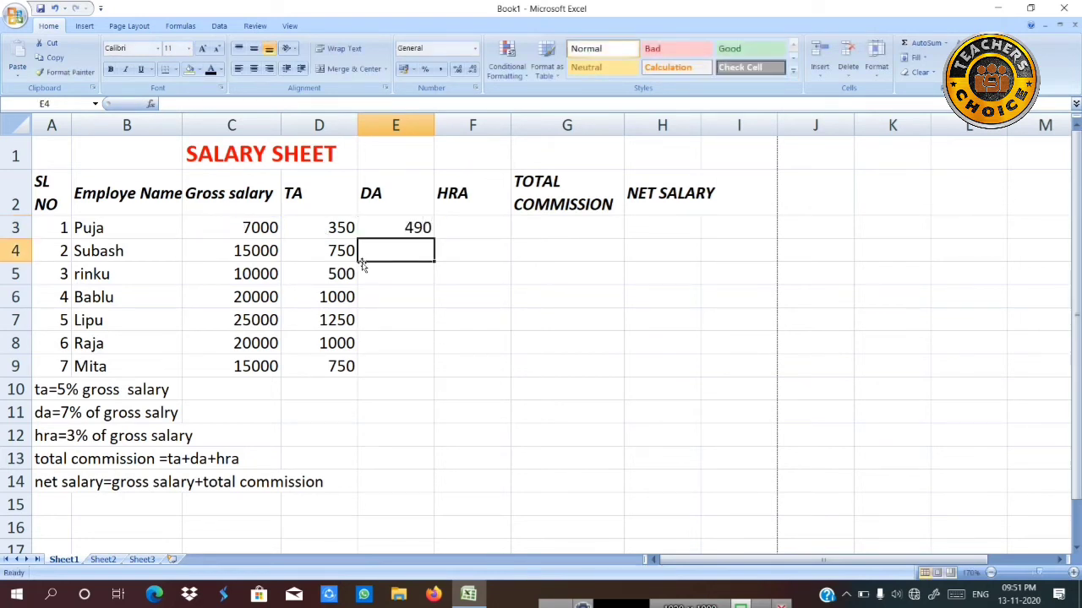
text(=)
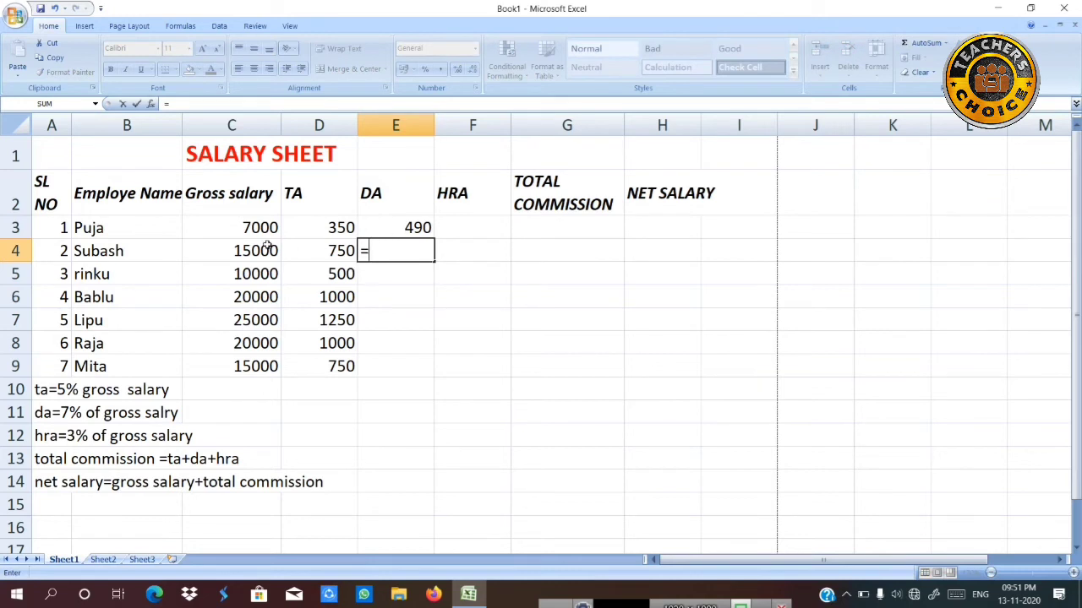
click(255, 251)
text(*)
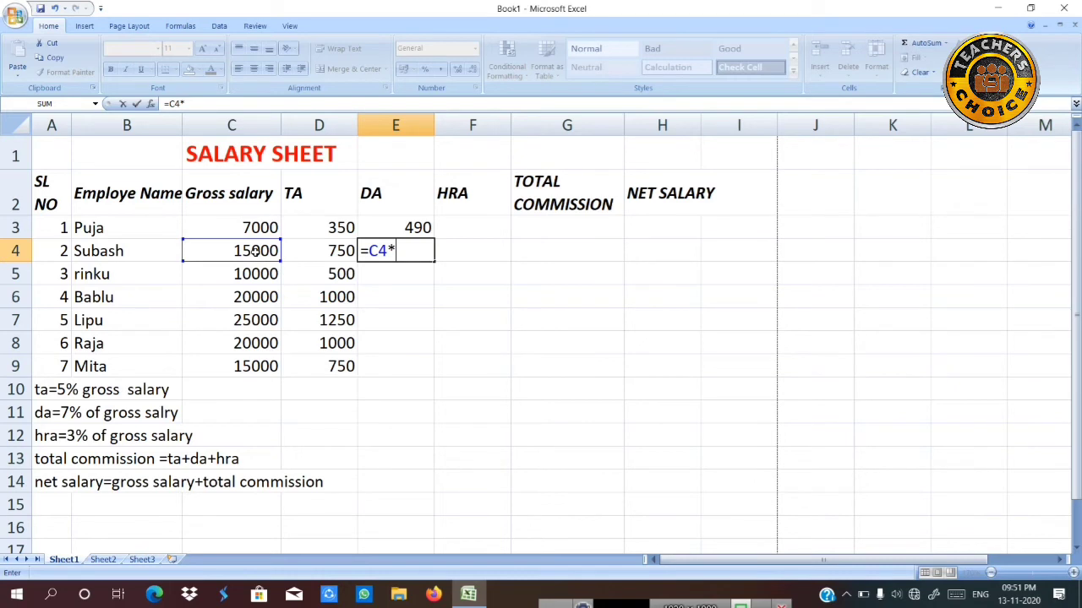
text(7/100)
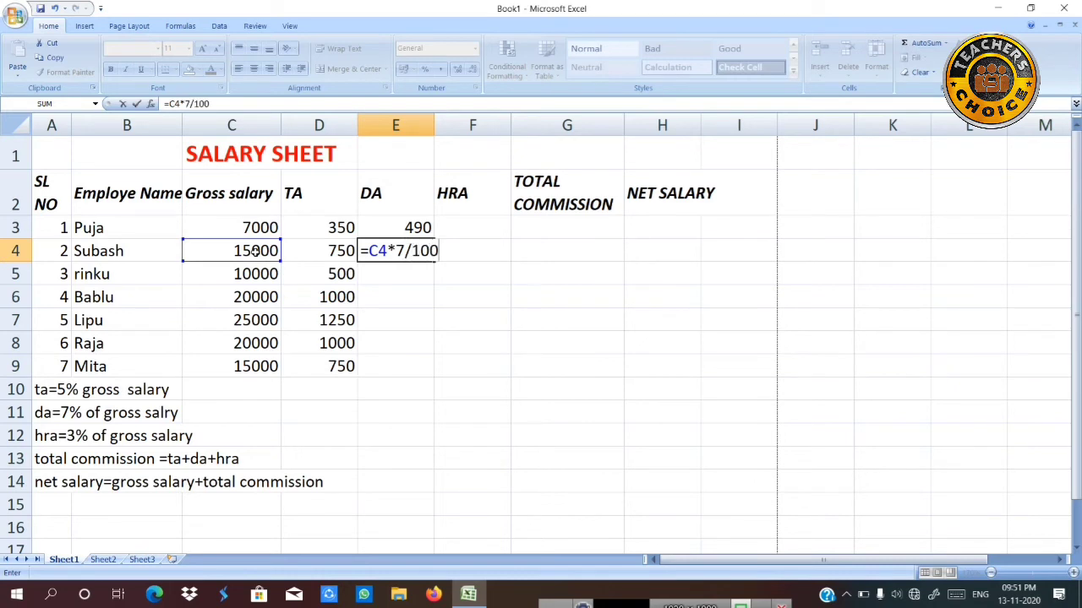
key(Return)
Fill the E4 DA formula down to E9, giving 700, 1400, 1750, 1400 and 1050.
click(424, 249)
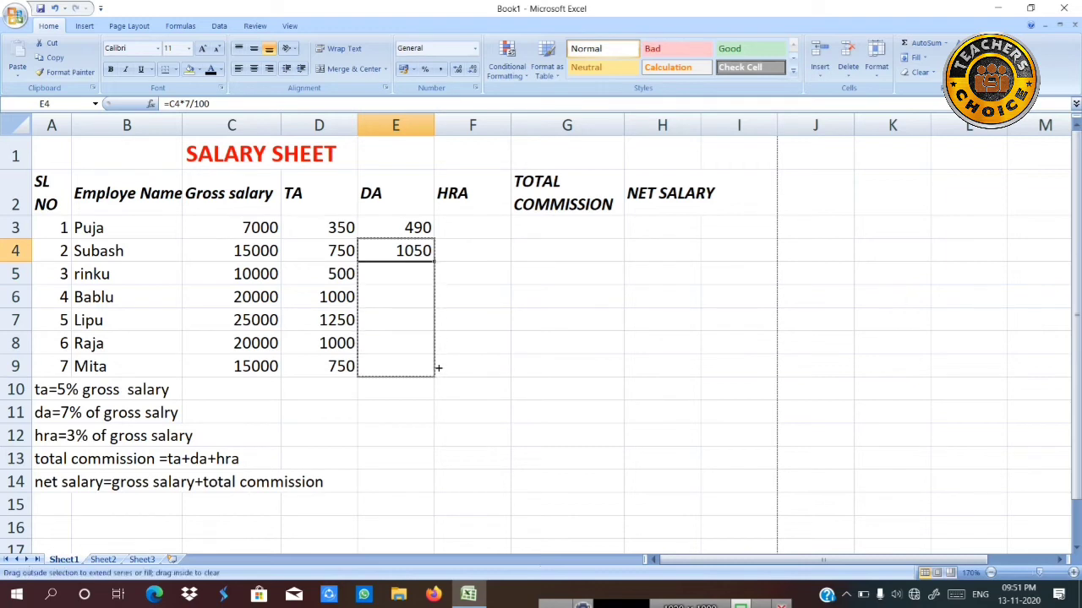
drag(435, 262, 437, 348)
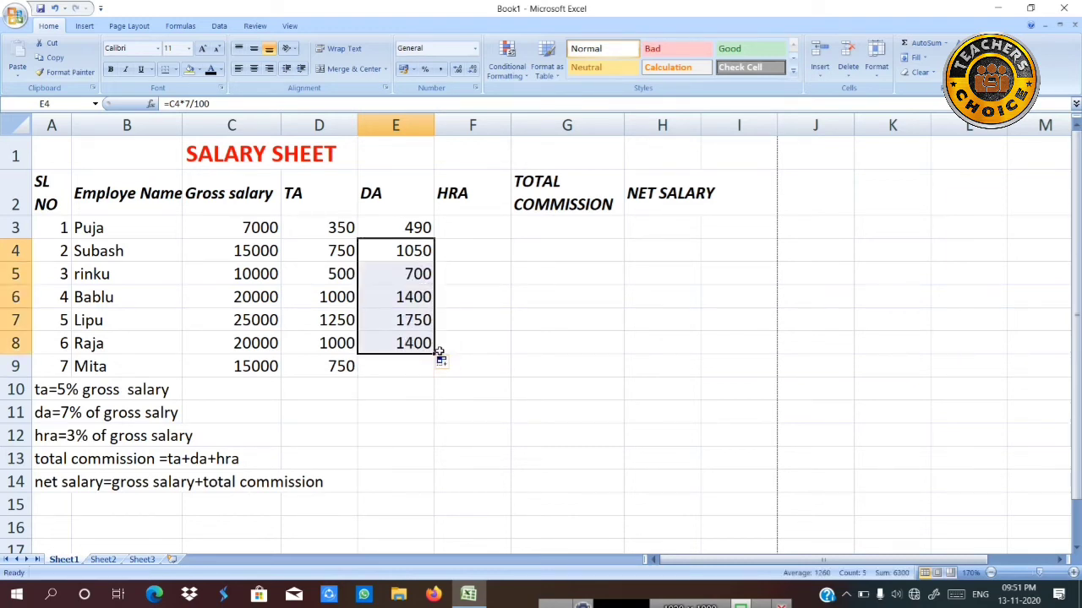
drag(436, 353, 437, 372)
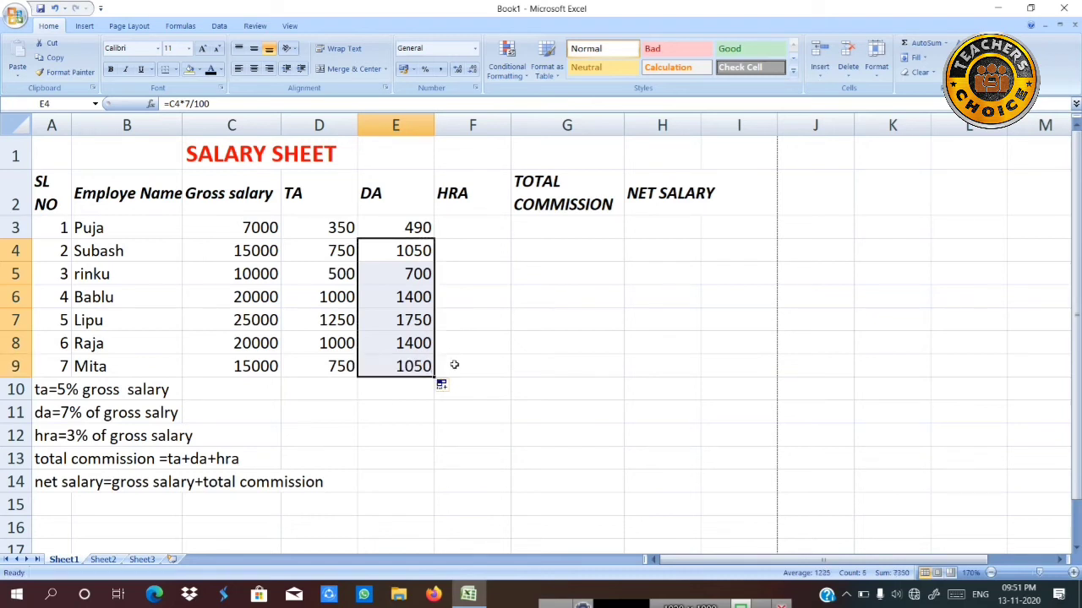
click(470, 232)
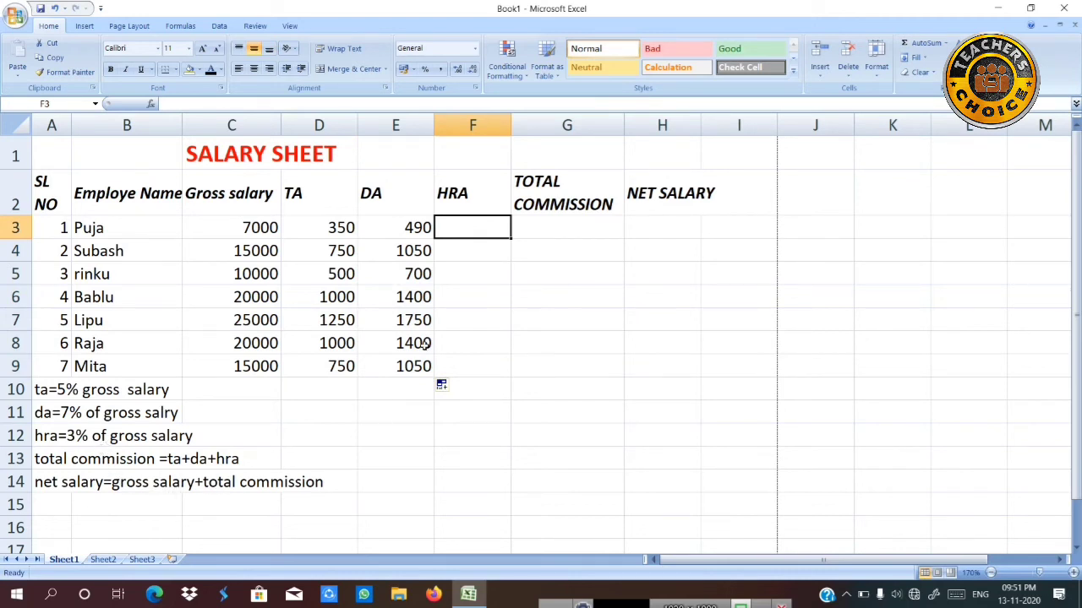
Enter HRA formulas =C3*3/100 in F3 (210) and =C4*7/100 in F4 (1050).
text(=)
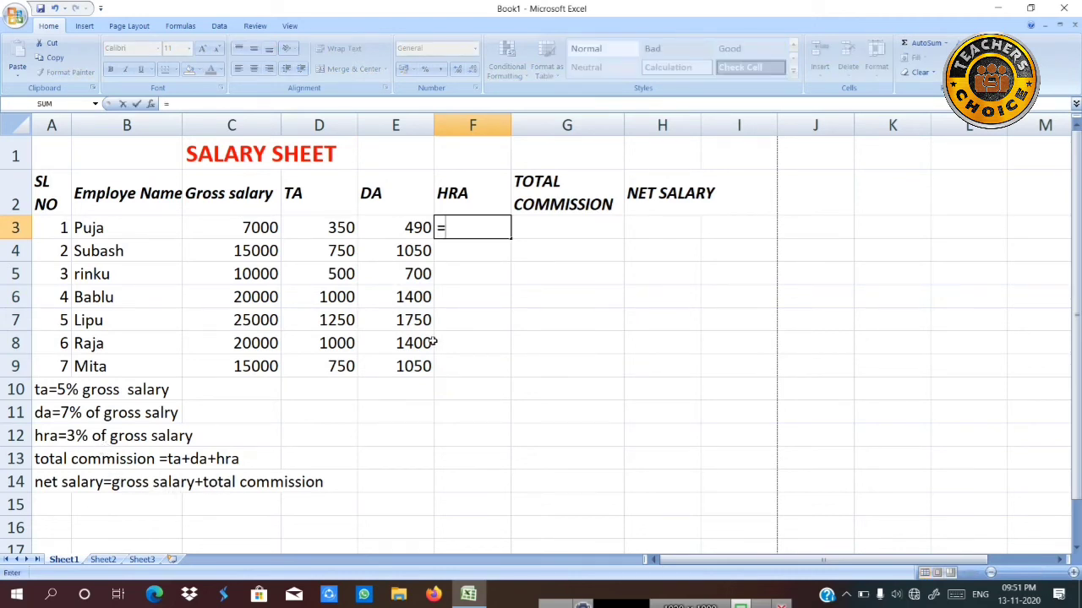
click(245, 230)
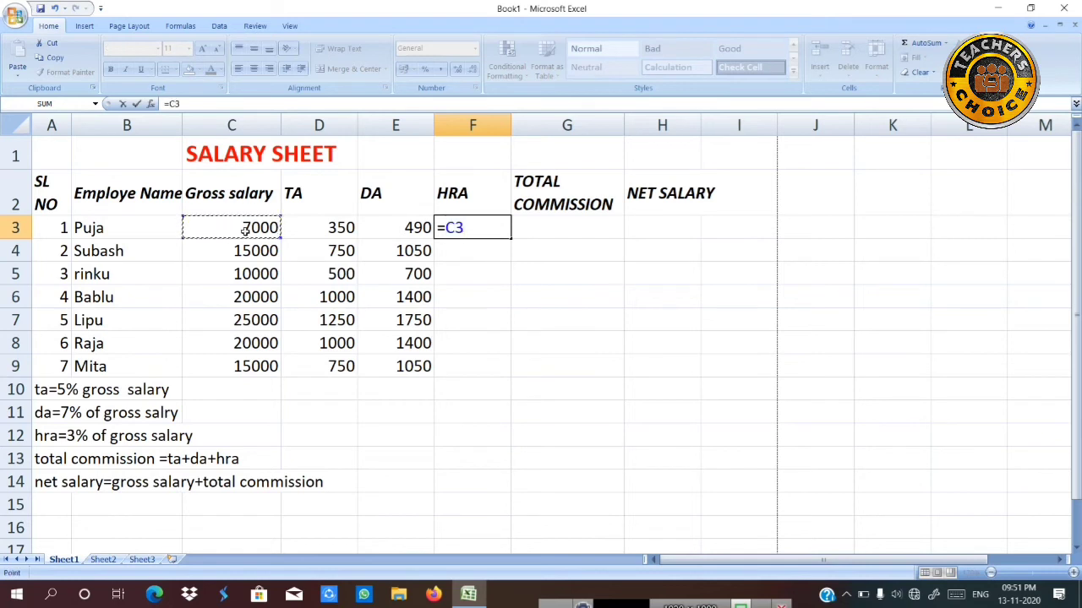
text(*3/1)
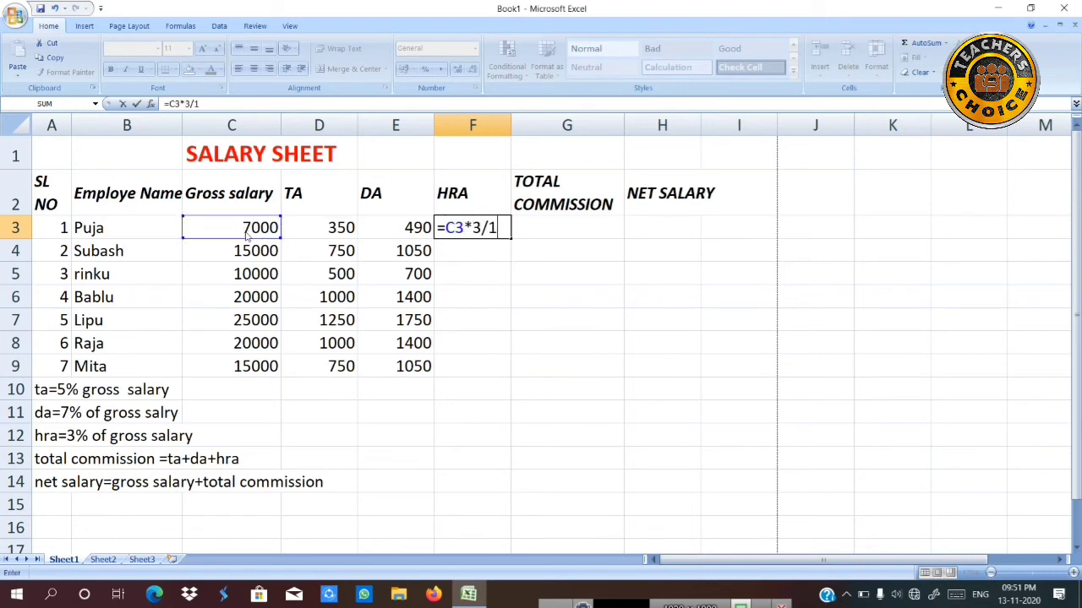
text(00)
key(Return)
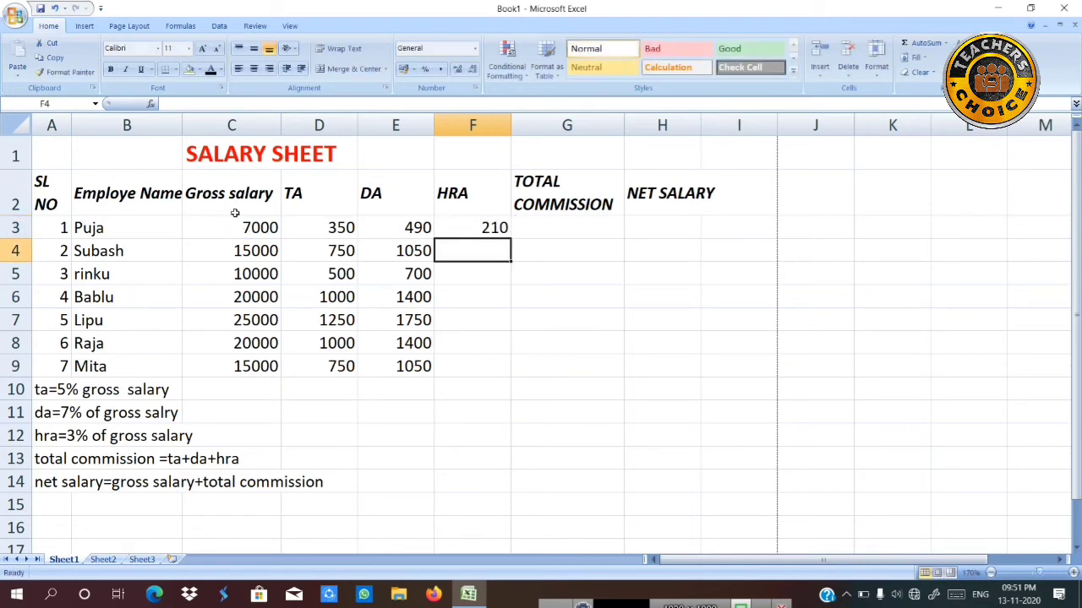
text(=)
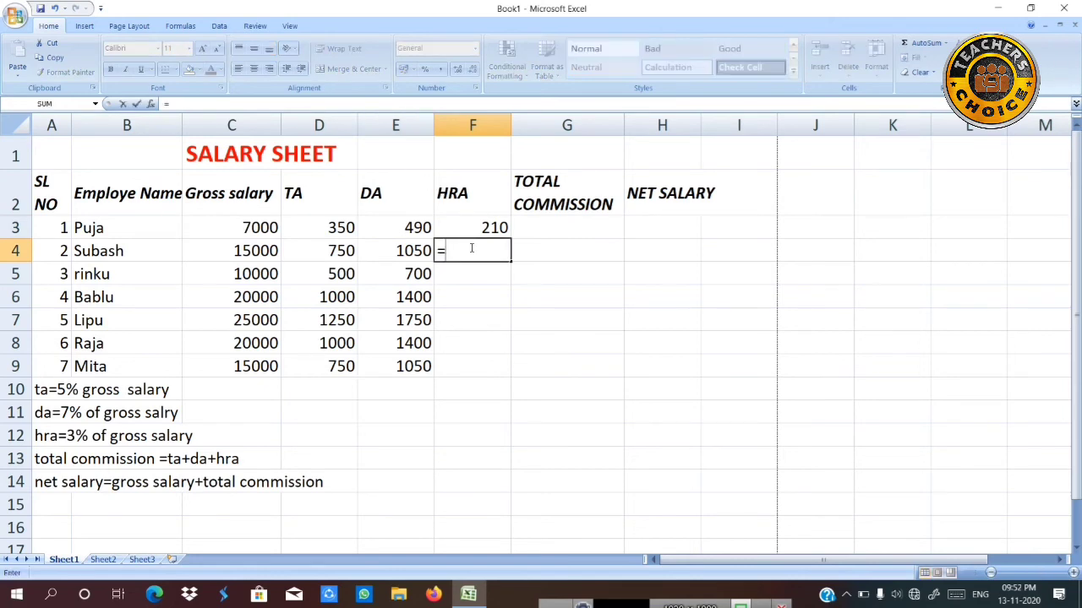
click(256, 251)
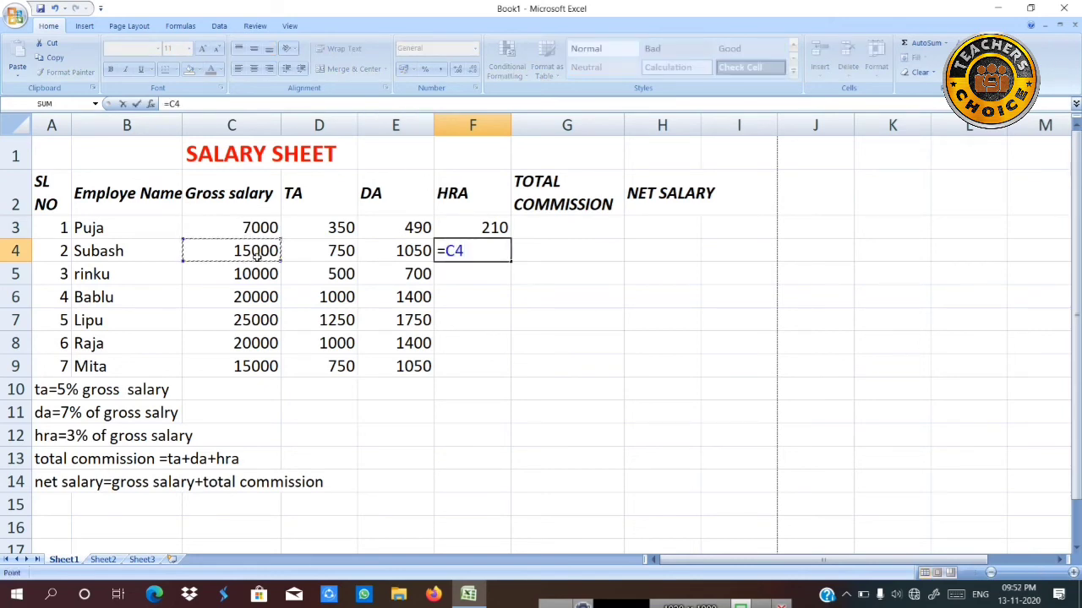
text(*)
text(7/100)
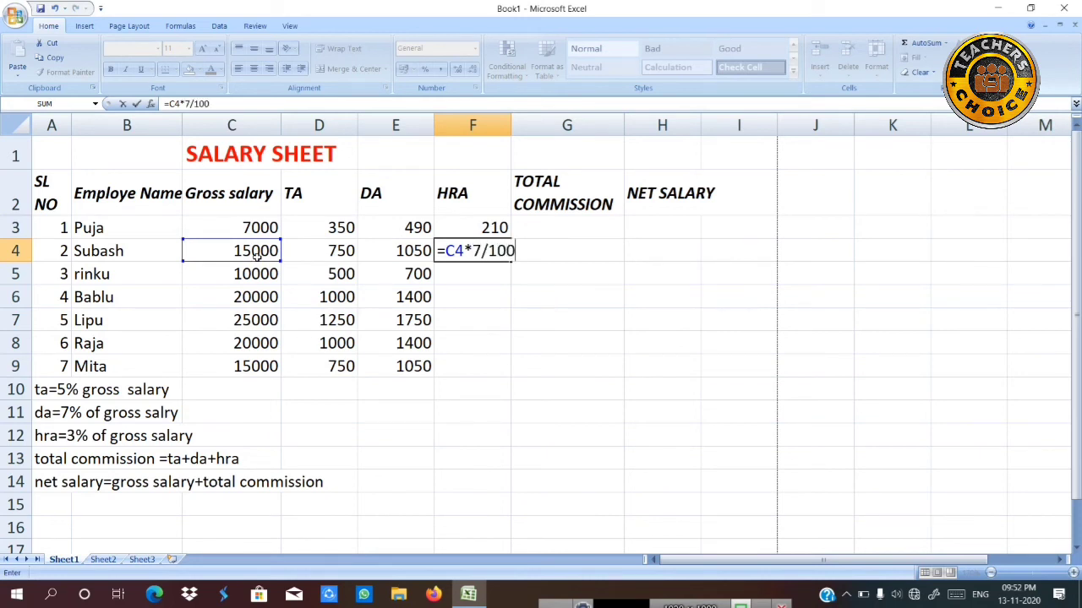
key(Return)
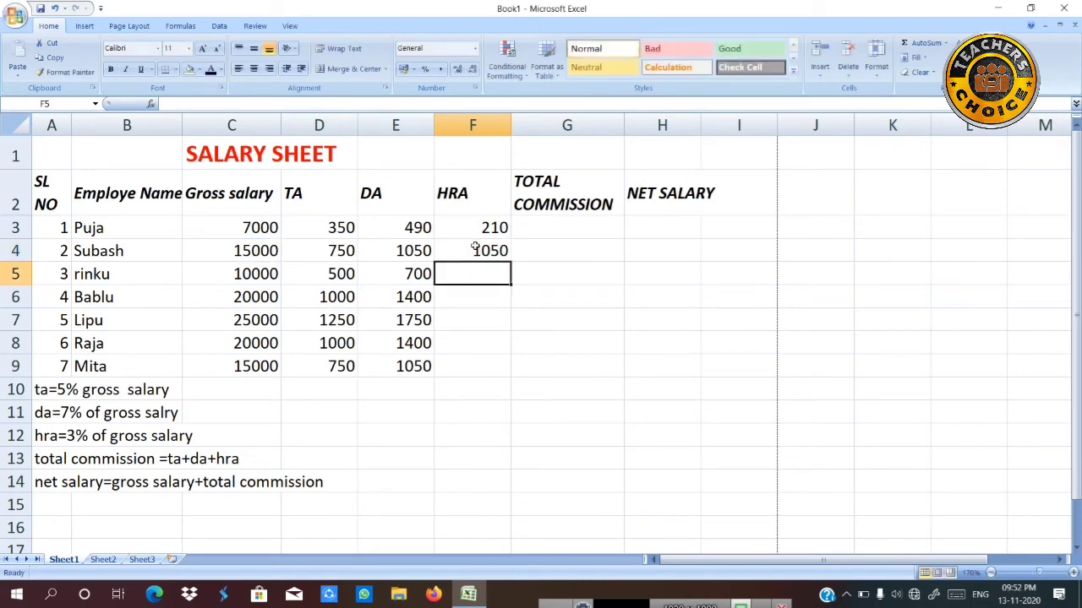
Copy the F4 HRA formula down to F9.
click(476, 248)
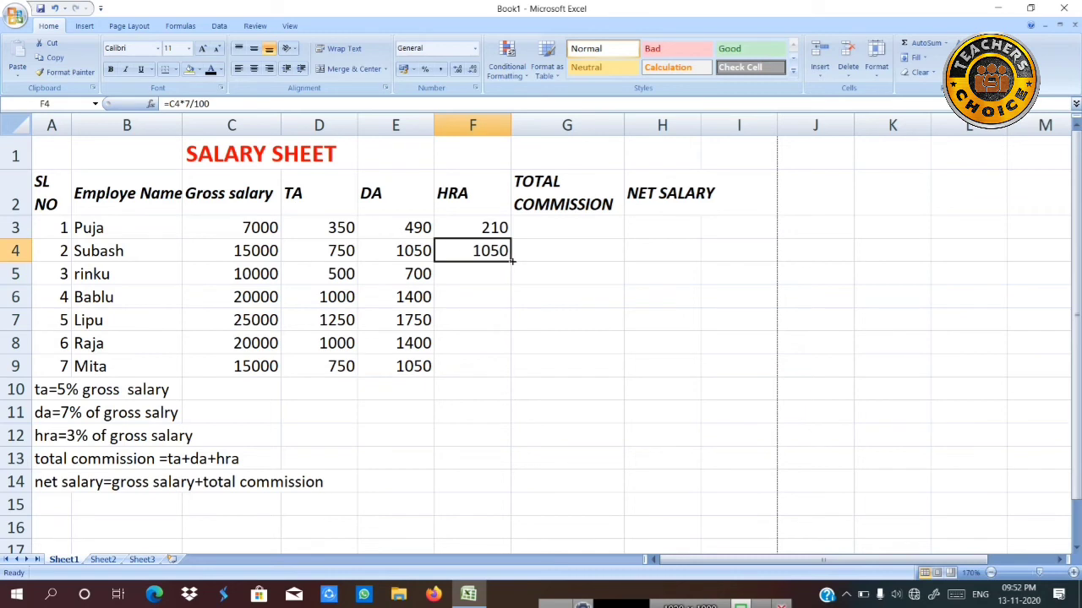
drag(511, 262, 511, 372)
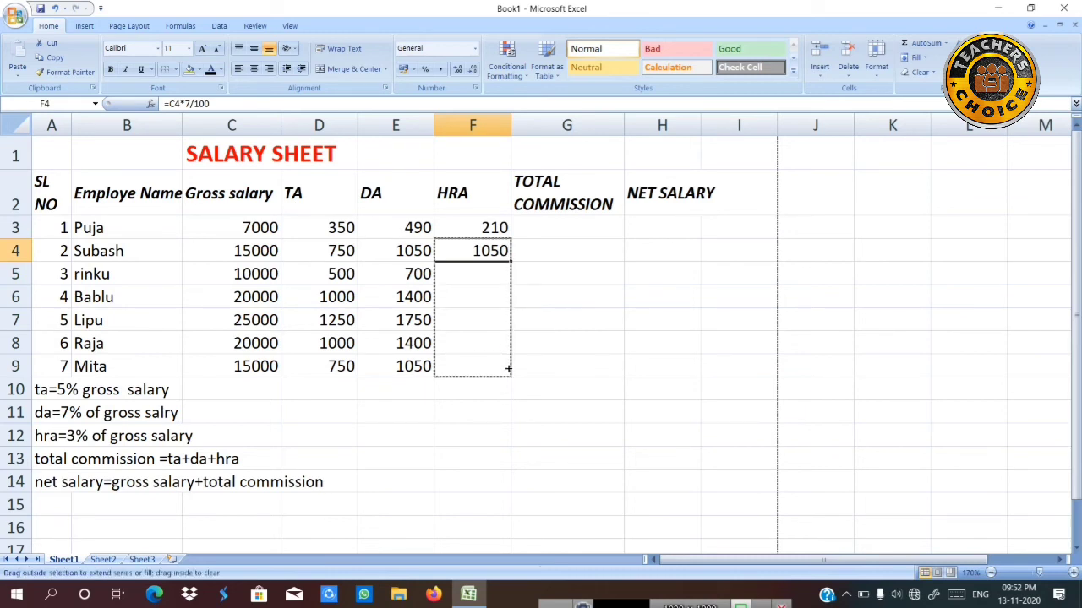
click(574, 225)
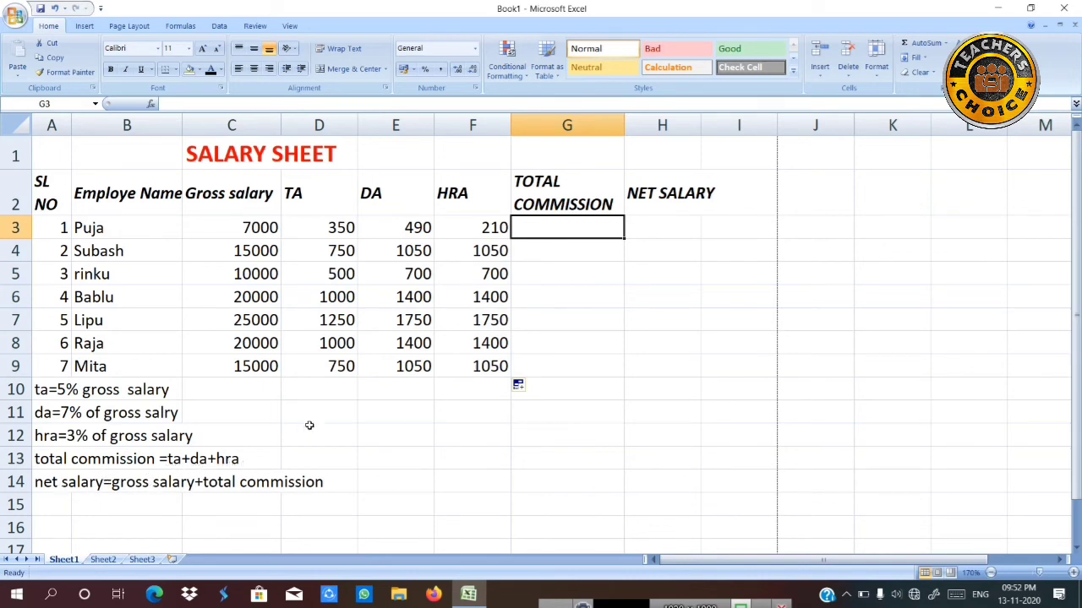
Enter =D3+E3+F3 in G3 for the first total commission, 1050.
text(=)
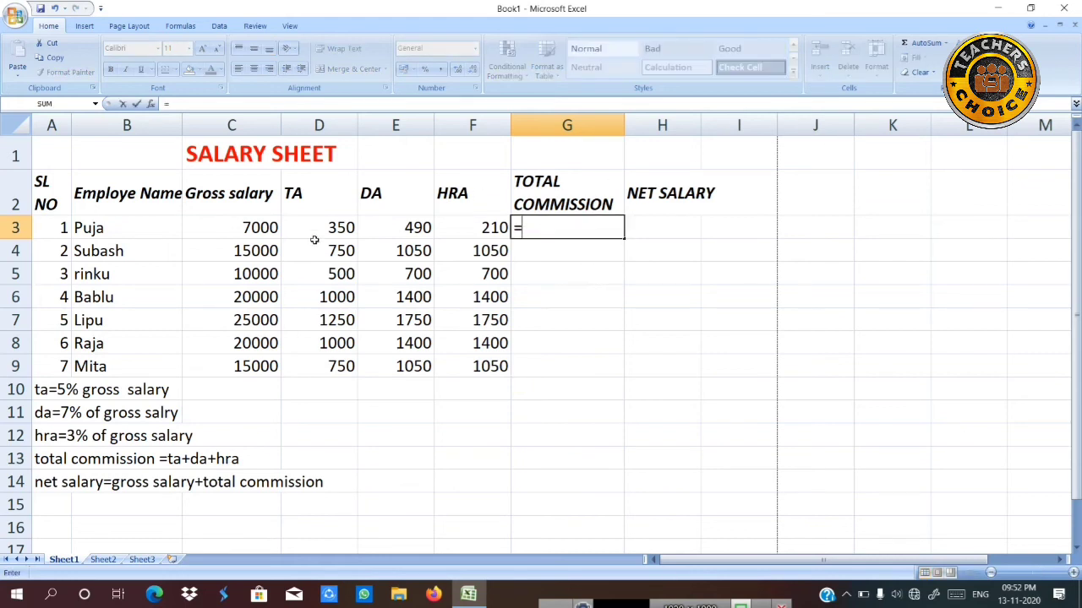
click(337, 228)
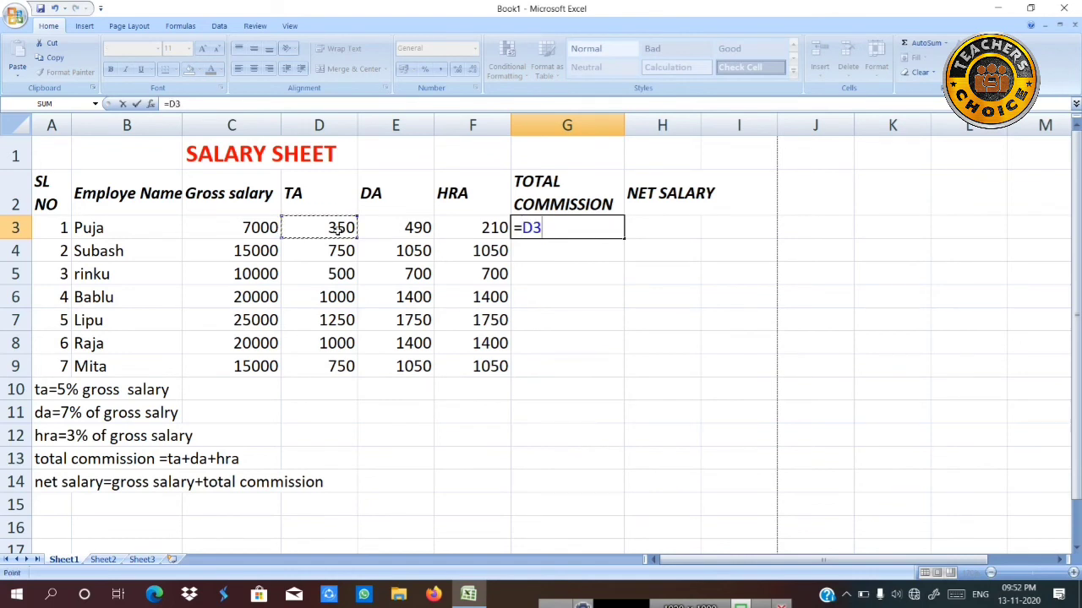
text(+)
click(398, 229)
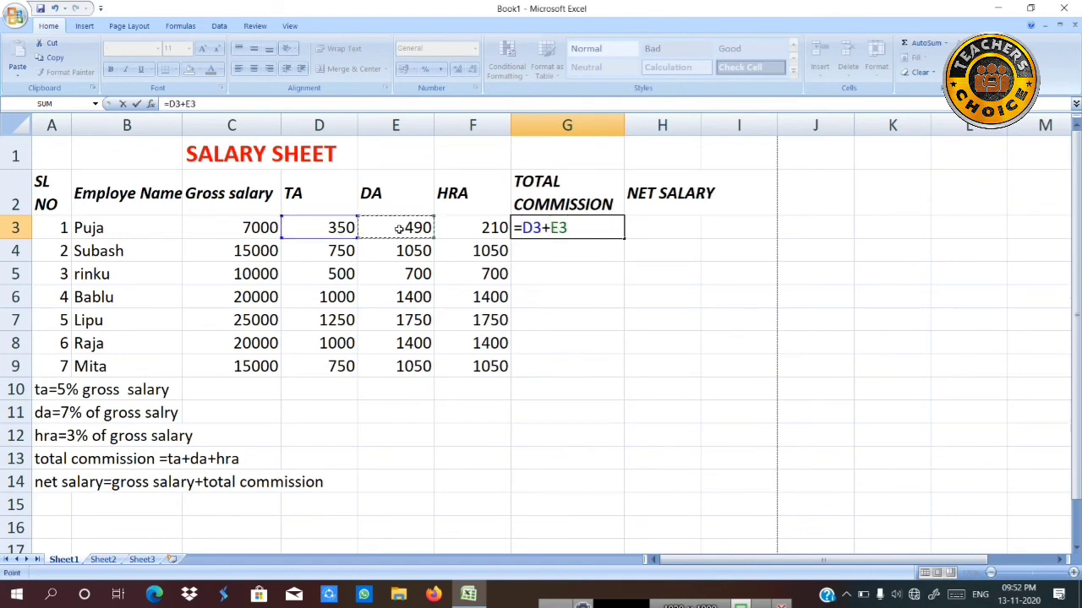
text(+)
click(466, 225)
key(Return)
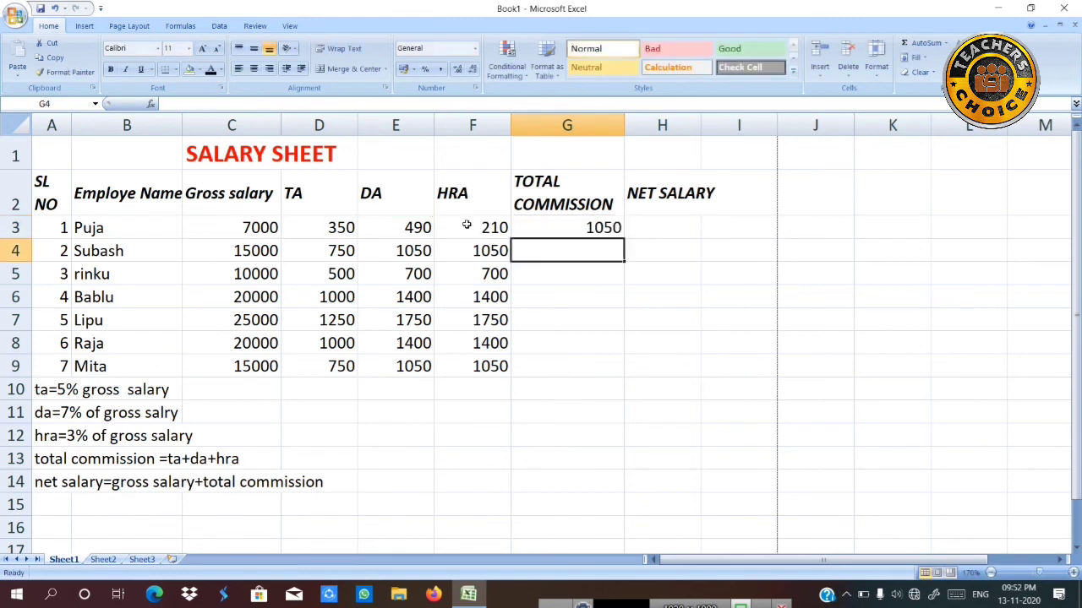
Copy the G3 total commission formula down to G9, ending at 2850.
click(590, 227)
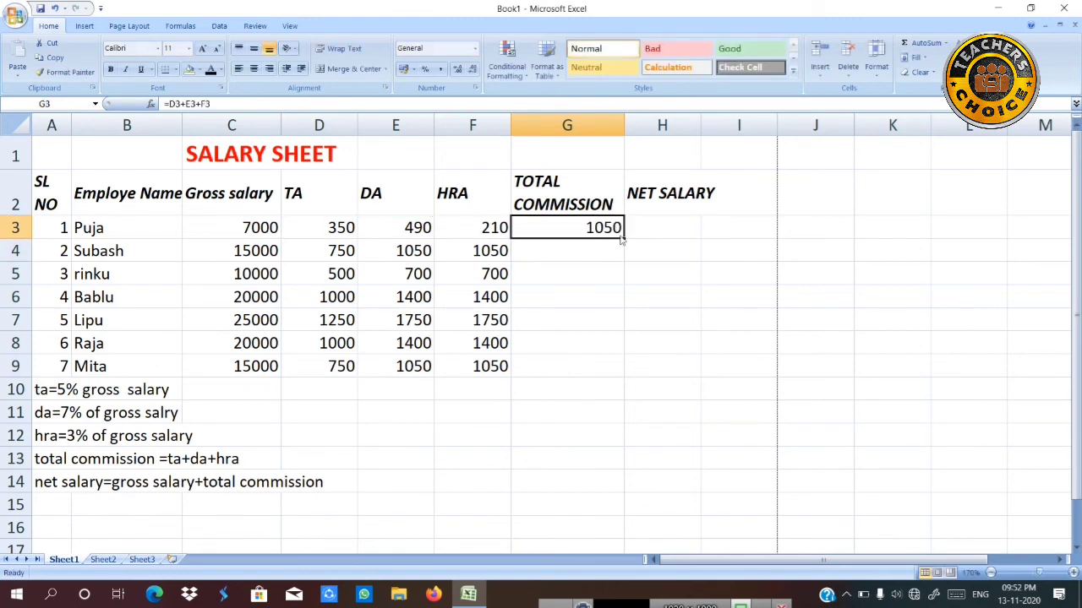
mouse_move(624, 238)
mouse_down()
mouse_move(621, 378)
mouse_move(622, 353)
mouse_up()
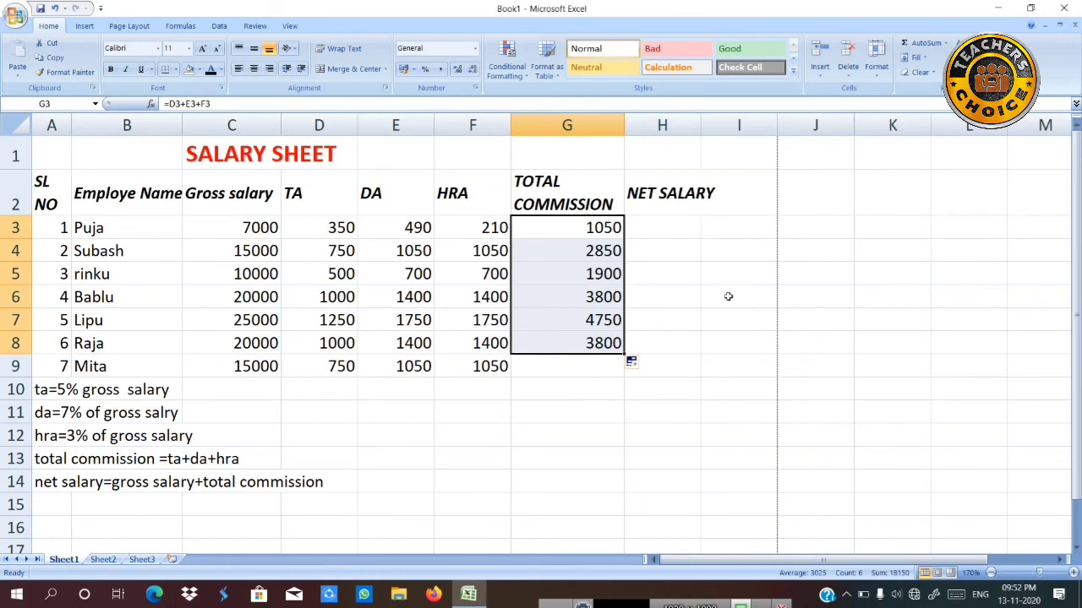
drag(625, 355, 628, 366)
click(655, 222)
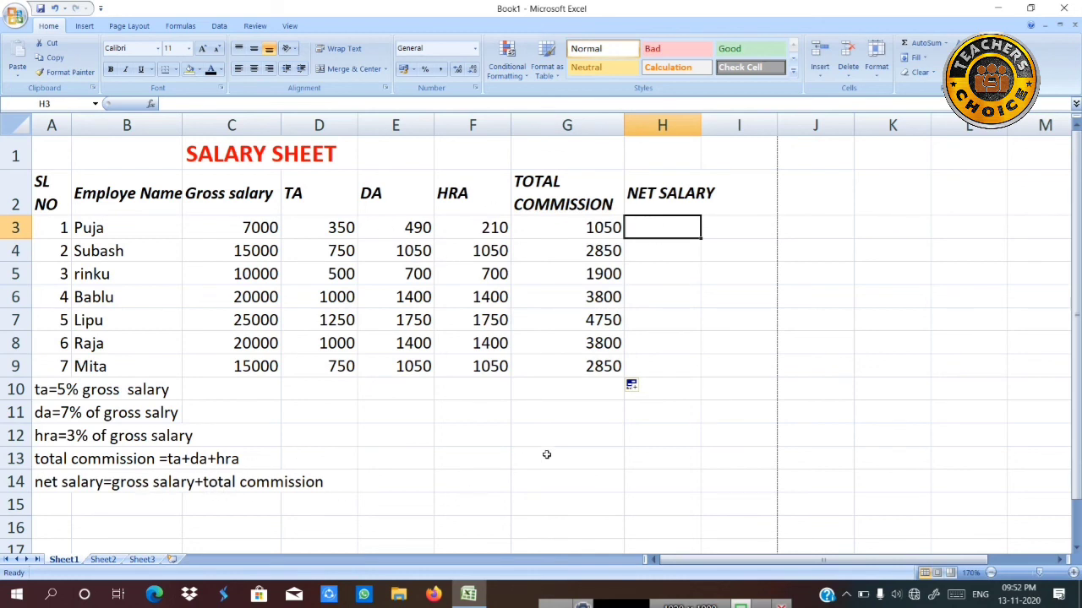
Enter =C3+G3 in H3 for the first net salary, 8050.
text(=)
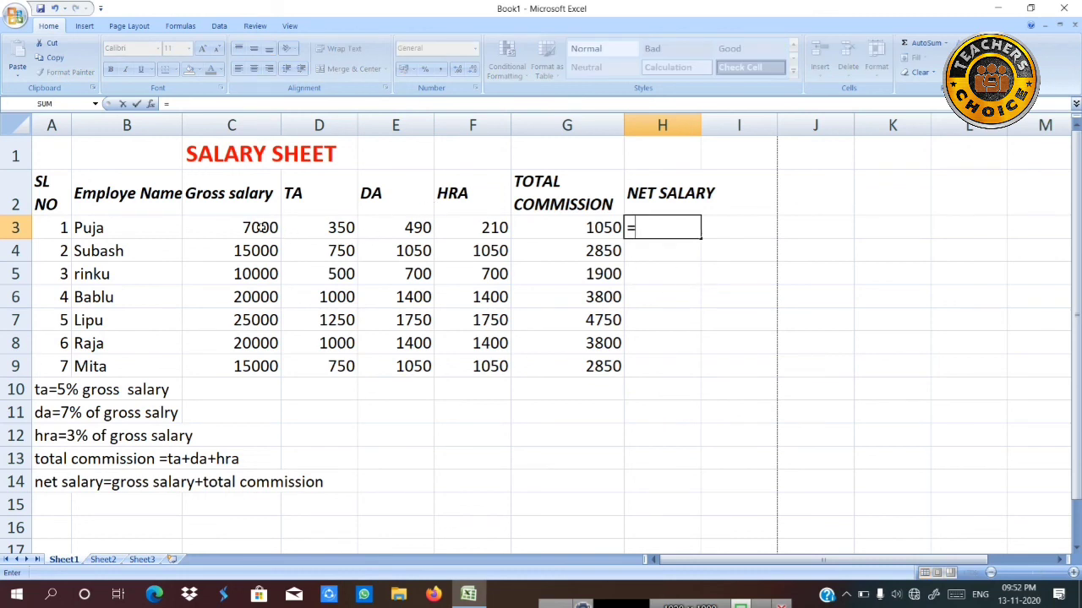
click(254, 228)
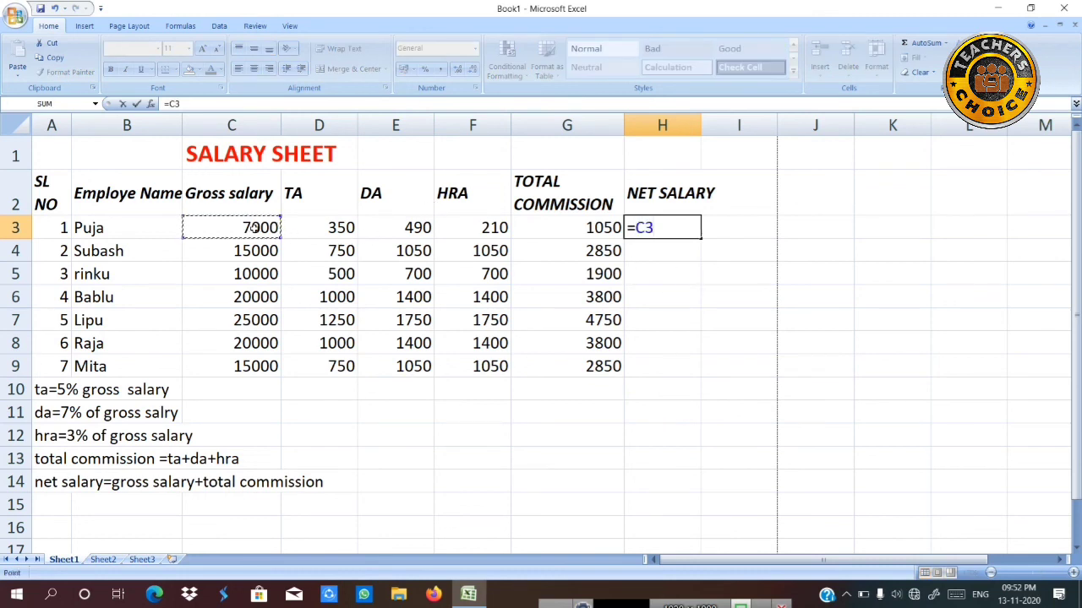
text(+)
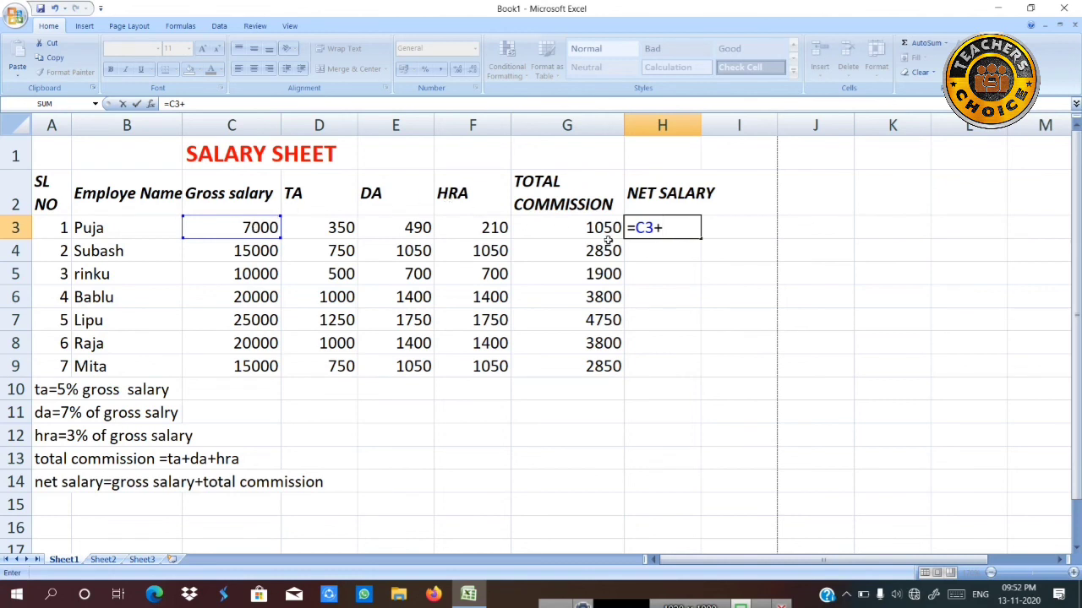
click(593, 230)
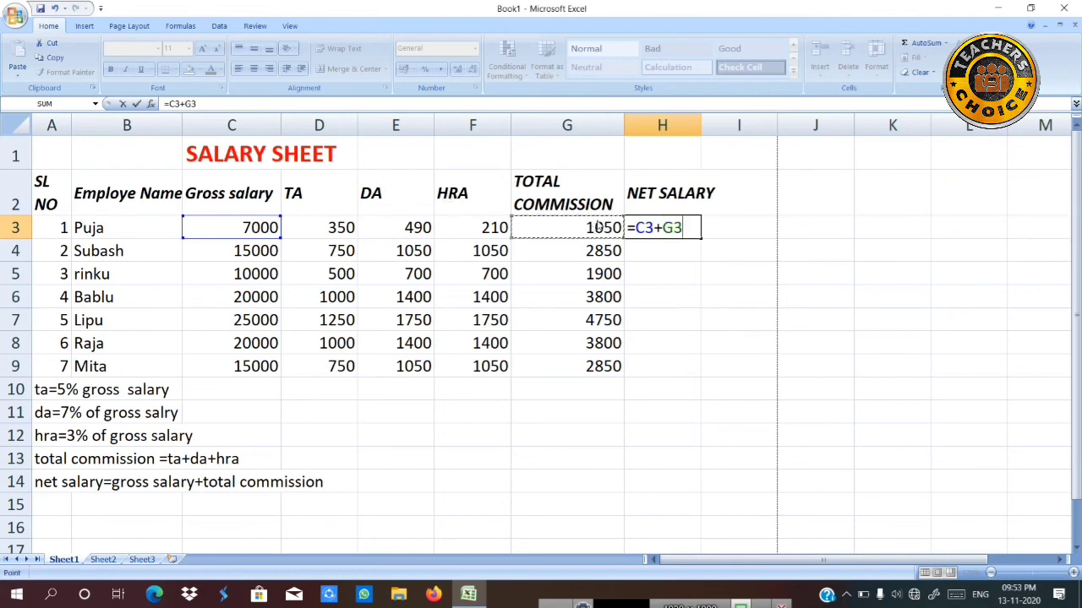
key(Return)
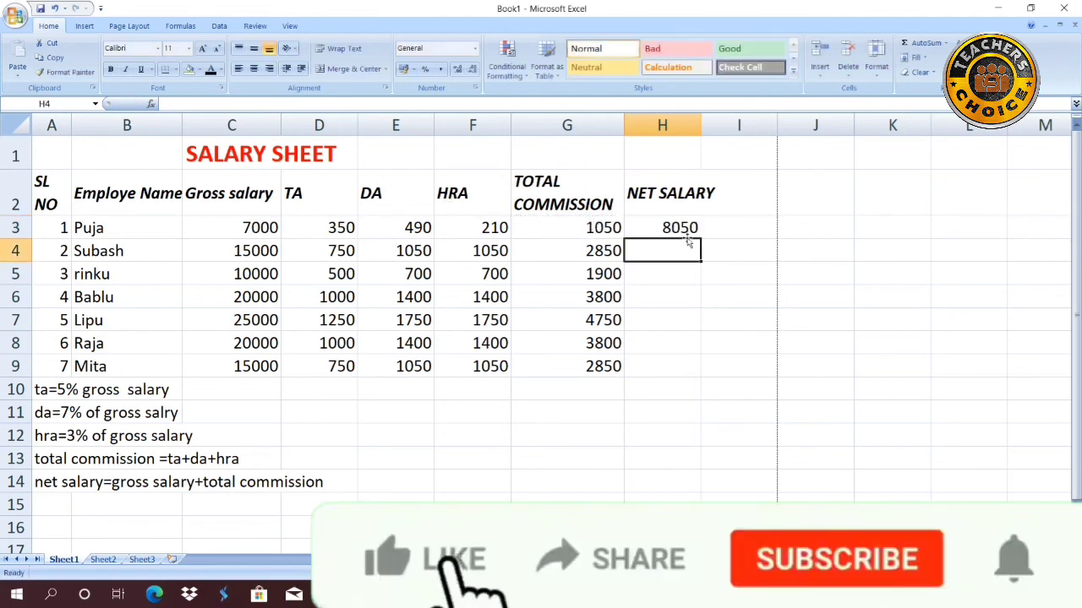
Fill the H3 net salary formula down to H9, ending at 17850.
click(689, 228)
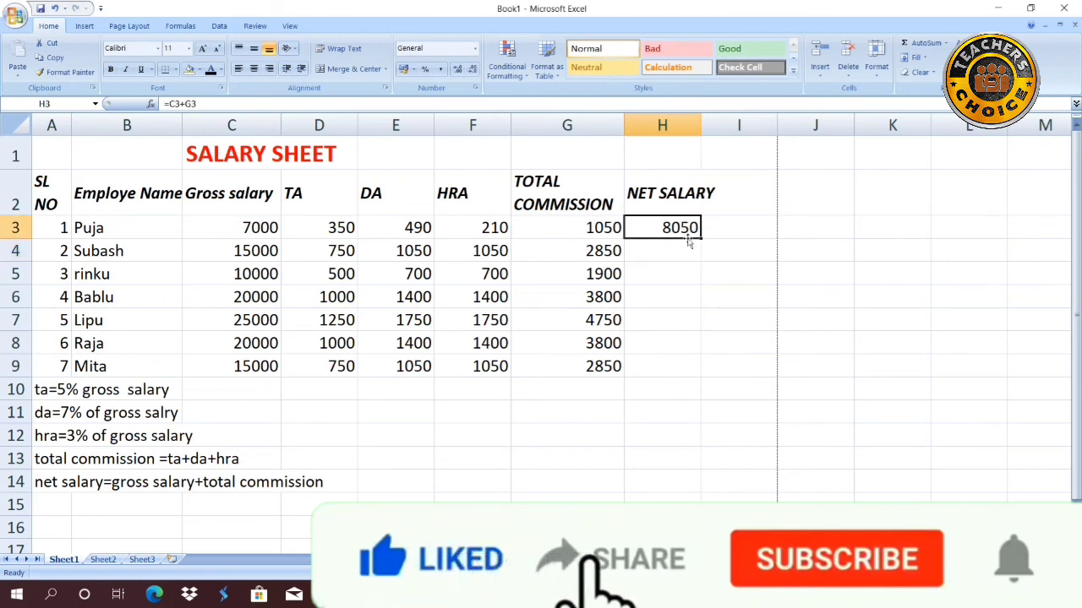
drag(699, 243, 699, 379)
drag(545, 406, 553, 391)
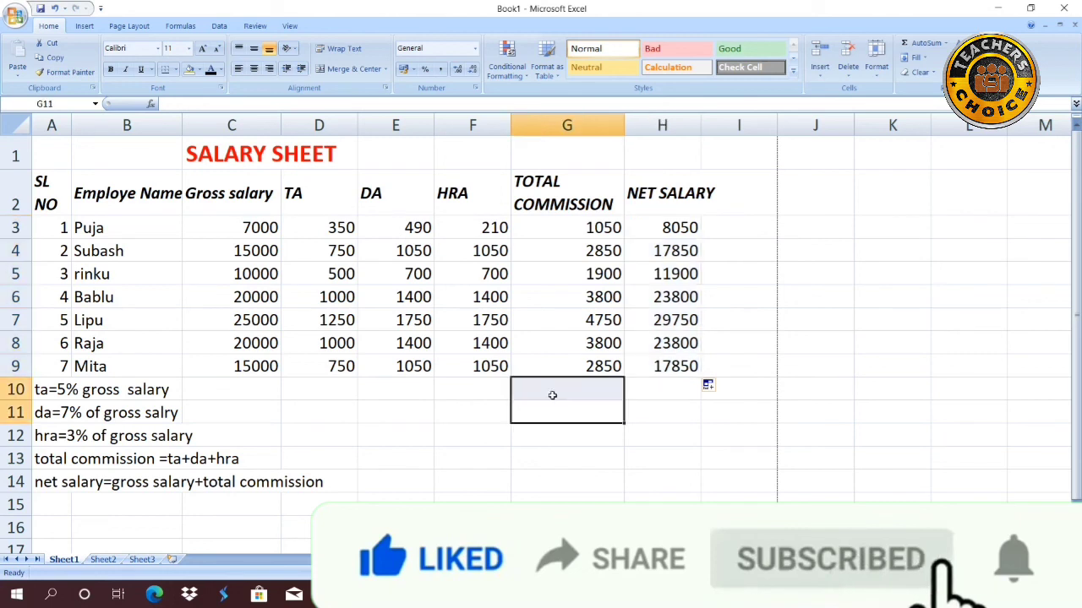